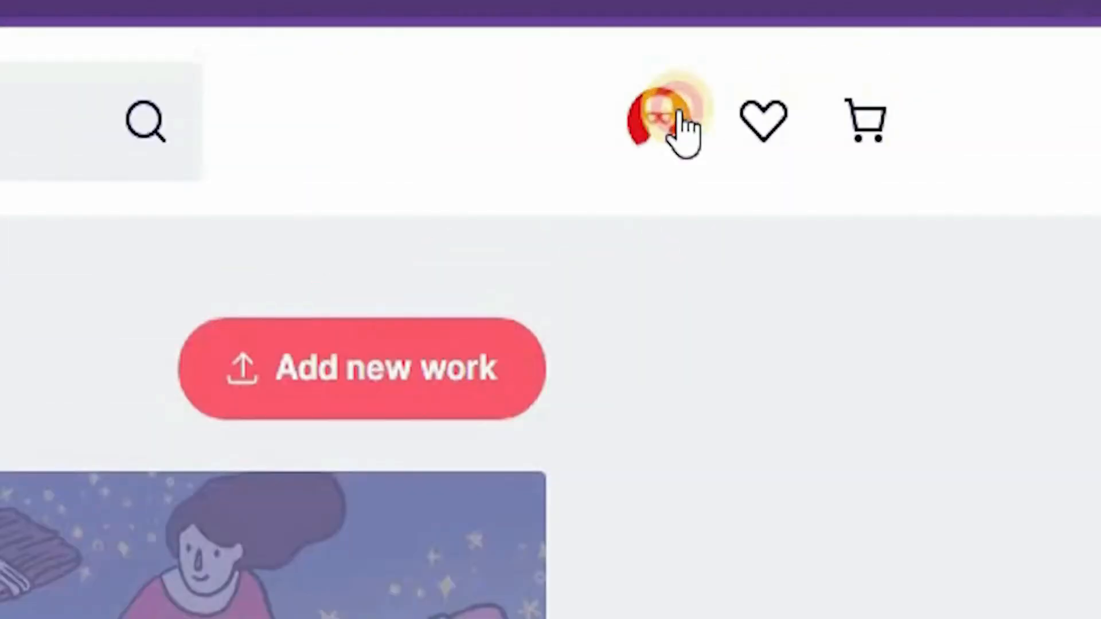
# Review the account menu and the dashboard's Create products and Set up shop sections.
pyautogui.click(682, 115)
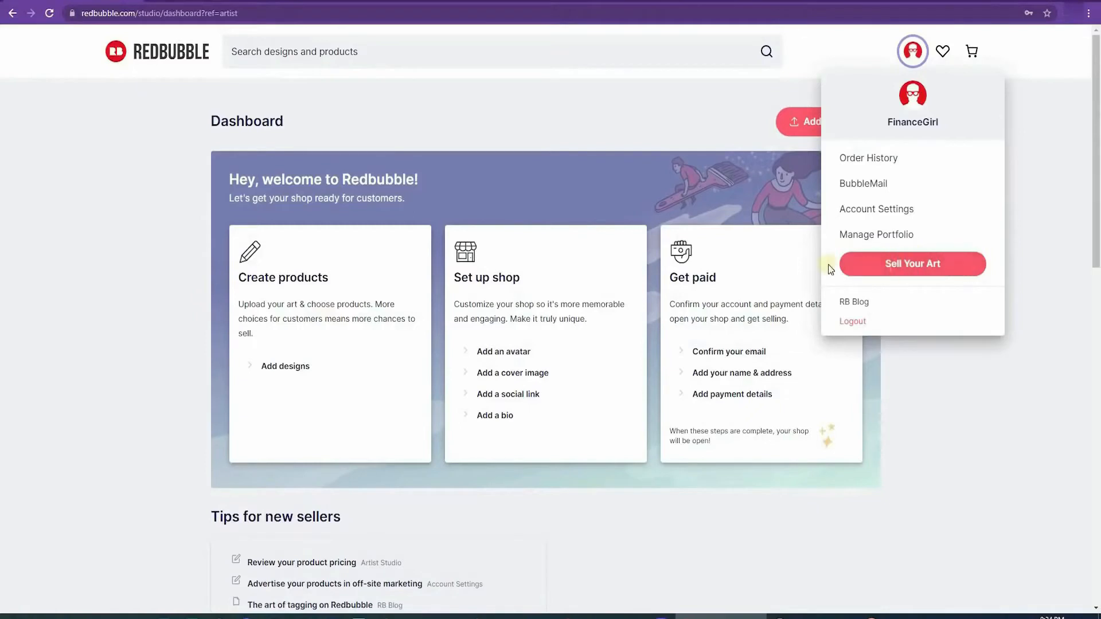
pyautogui.click(1026, 438)
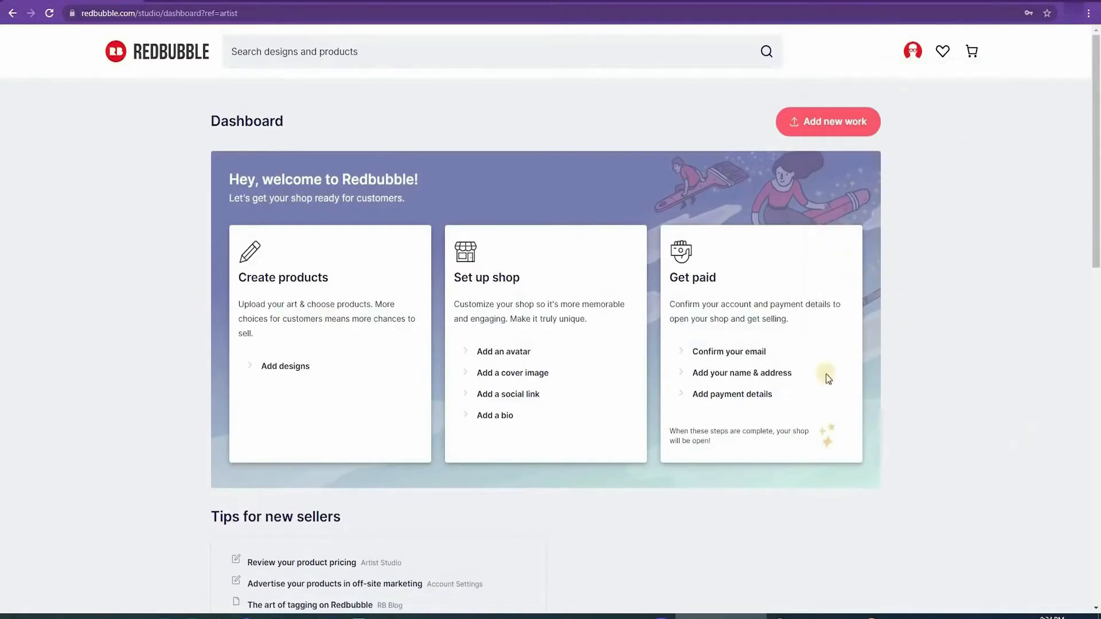
pyautogui.doubleClick(86, 107)
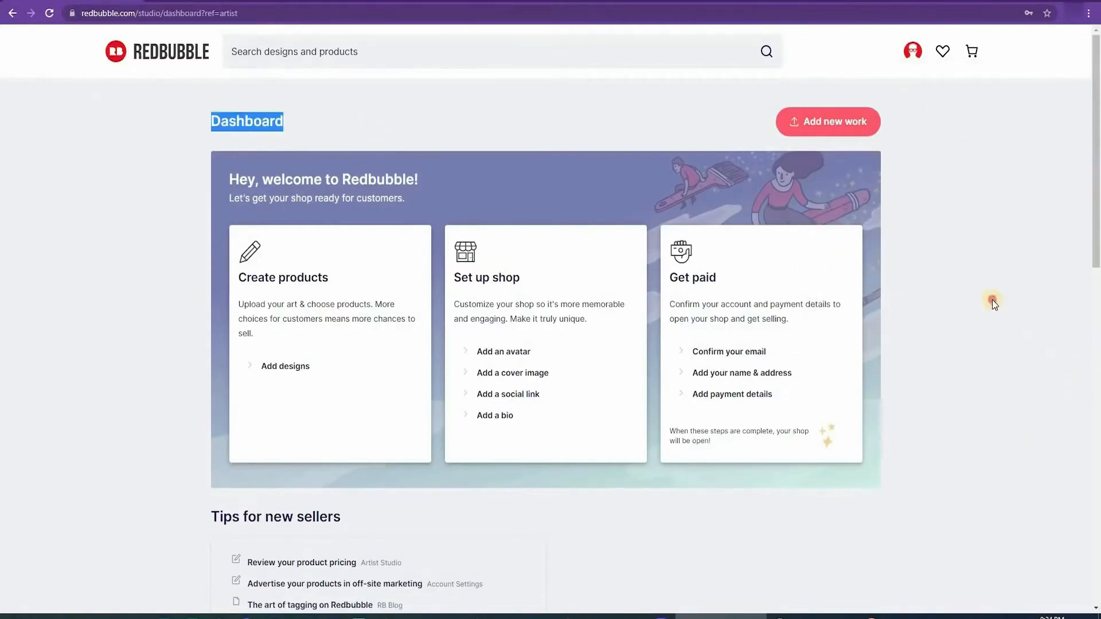
pyautogui.click(572, 266)
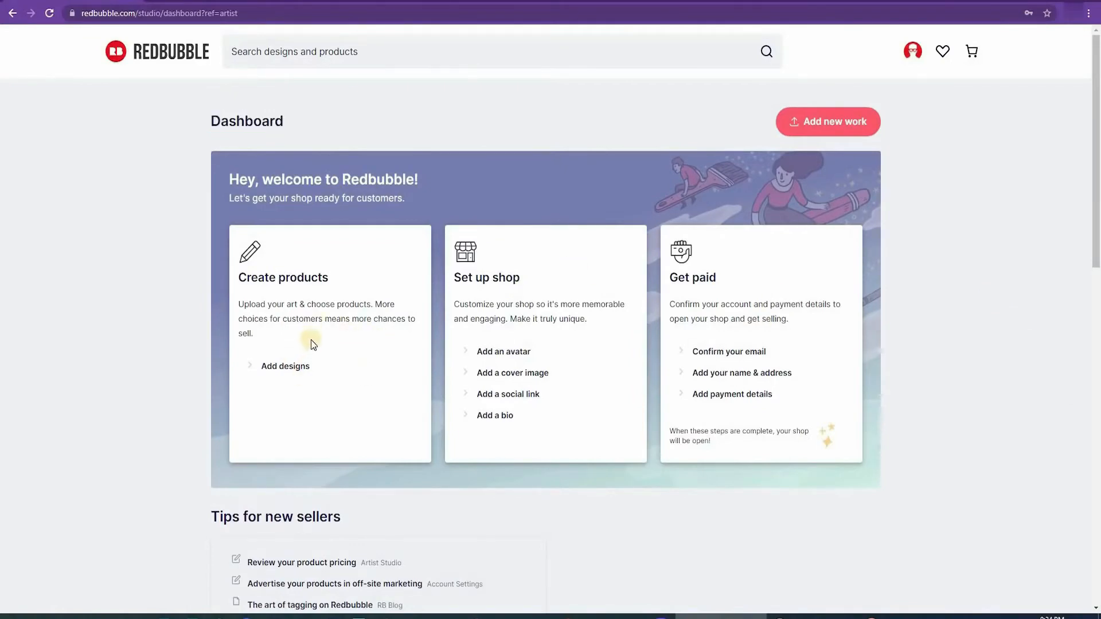
pyautogui.moveTo(311, 341); pyautogui.dragTo(228, 256)
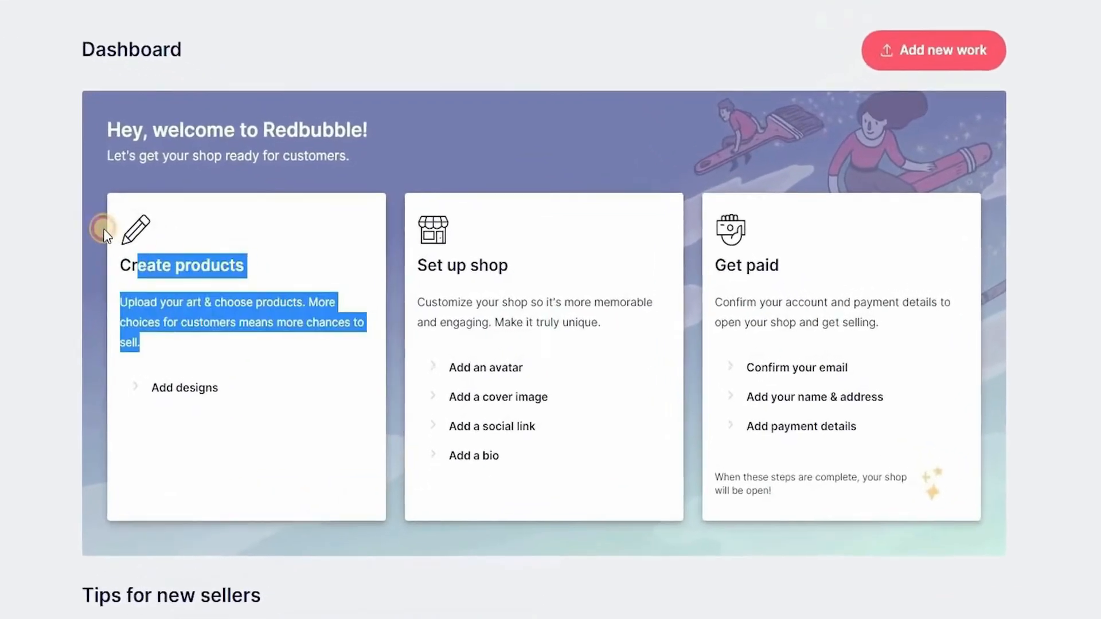
pyautogui.moveTo(105, 235); pyautogui.dragTo(105, 230)
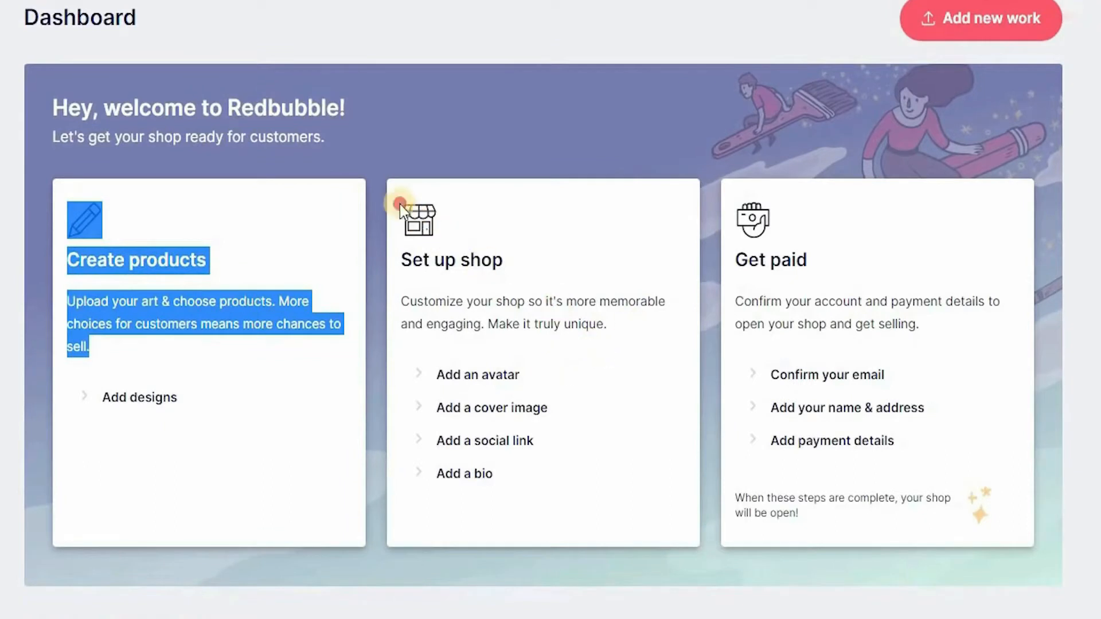
pyautogui.moveTo(400, 204); pyautogui.dragTo(393, 196)
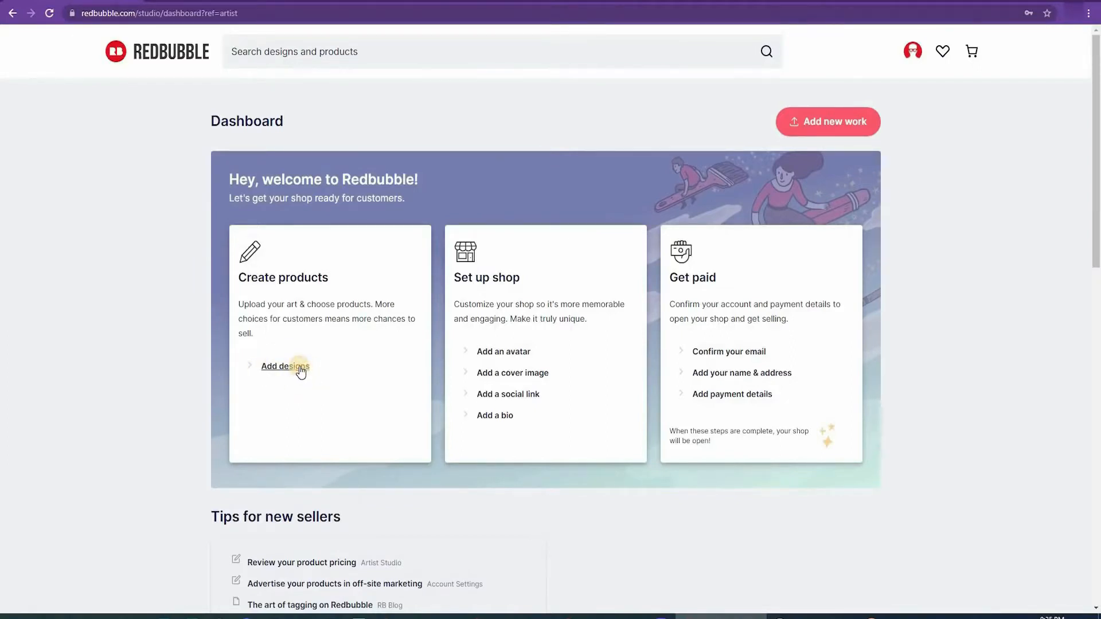
# Open the Add new work page from the dashboard's Create products section.
pyautogui.click(299, 369)
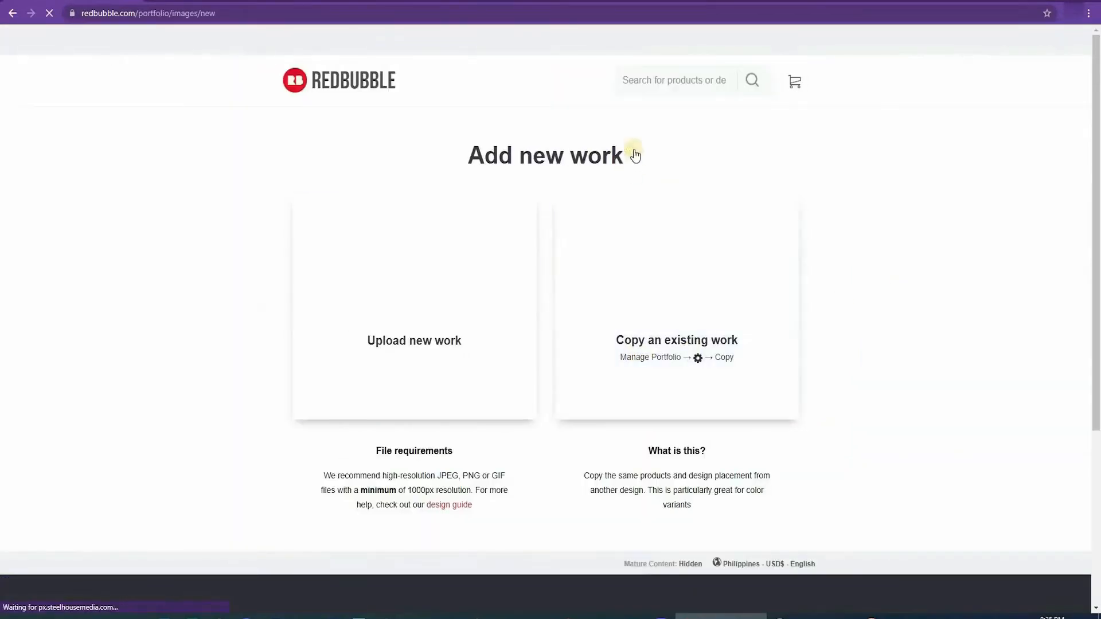
pyautogui.moveTo(885, 248); pyautogui.dragTo(830, 347)
pyautogui.click(830, 347)
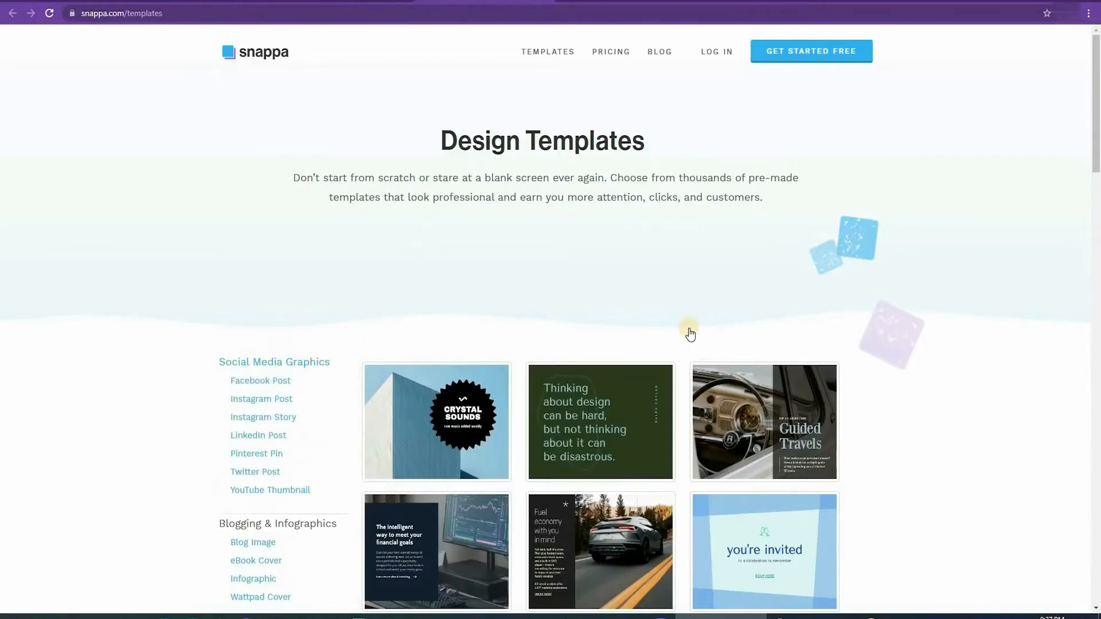
# Browse the design templates on the Snappa website.
pyautogui.scroll(-8, 690, 333)
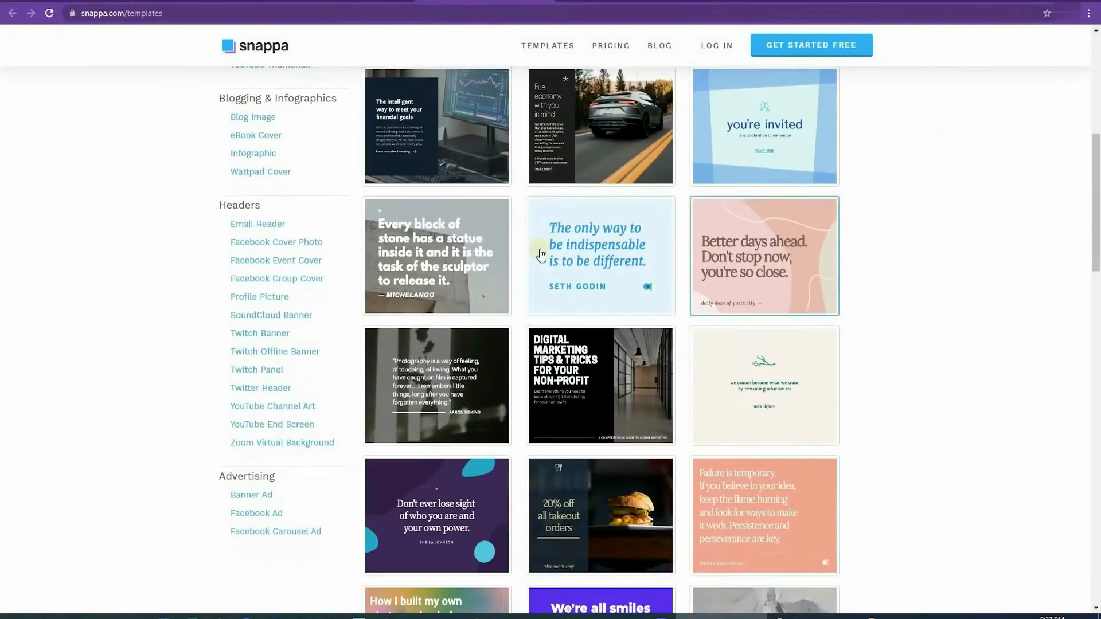
pyautogui.scroll(-7, 646, 360)
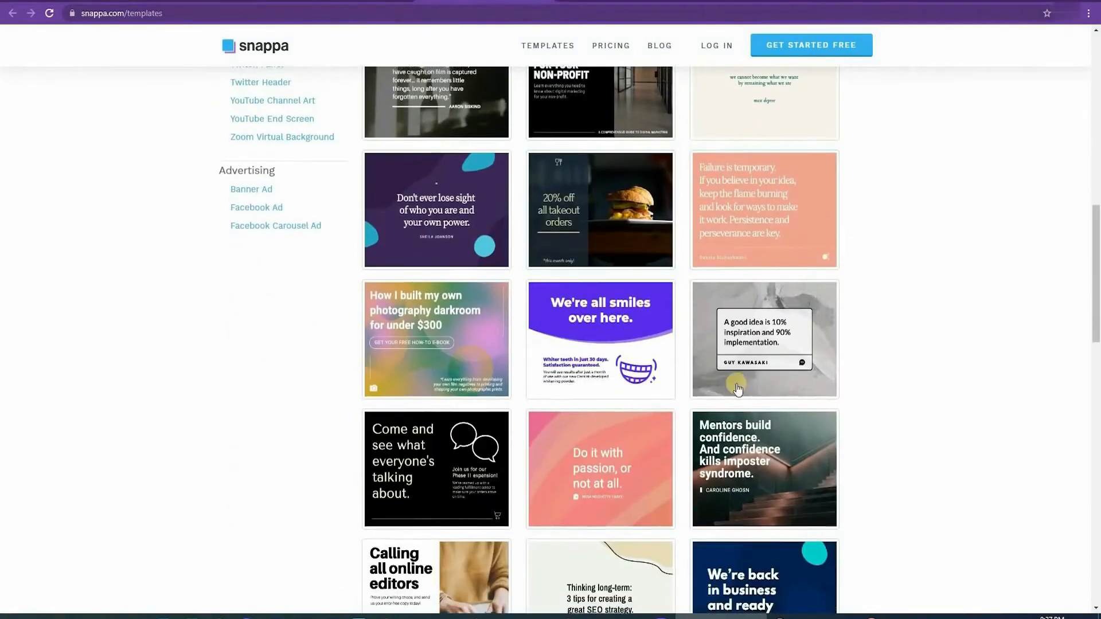
pyautogui.scroll(-2, 645, 360)
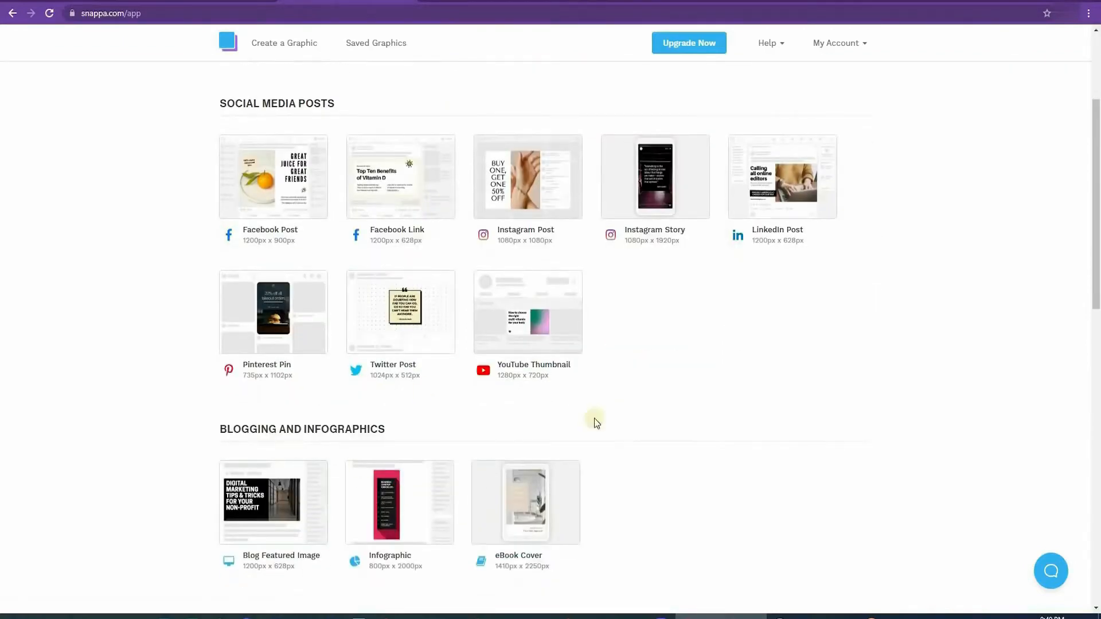
# Create a custom graphic sized 2200 x 2200 px.
pyautogui.scroll(-10, 594, 422)
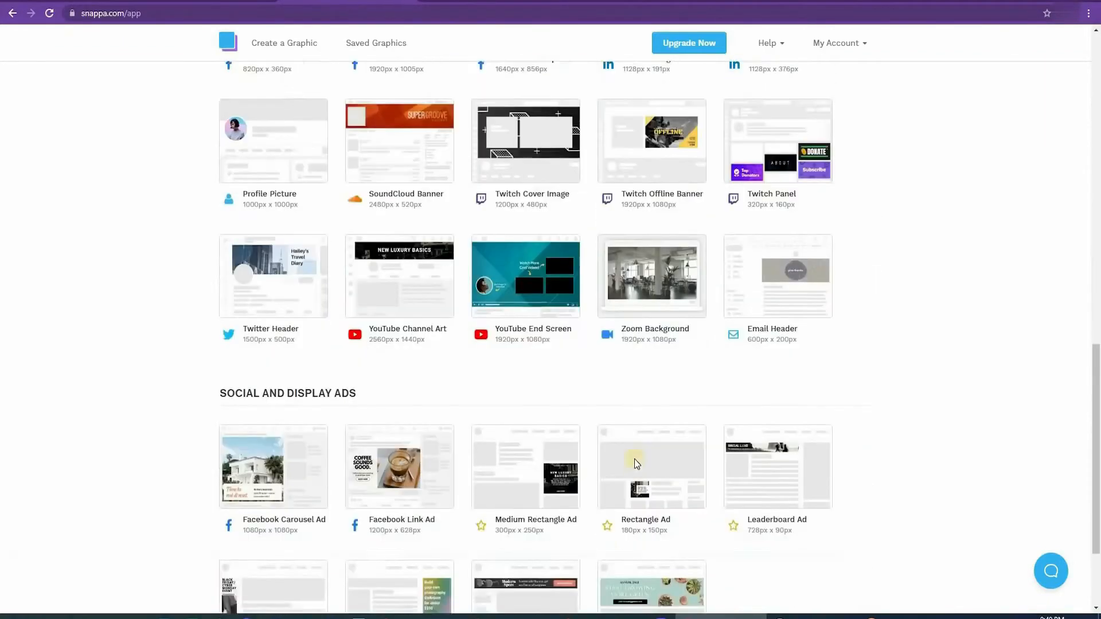
pyautogui.scroll(15, 634, 458)
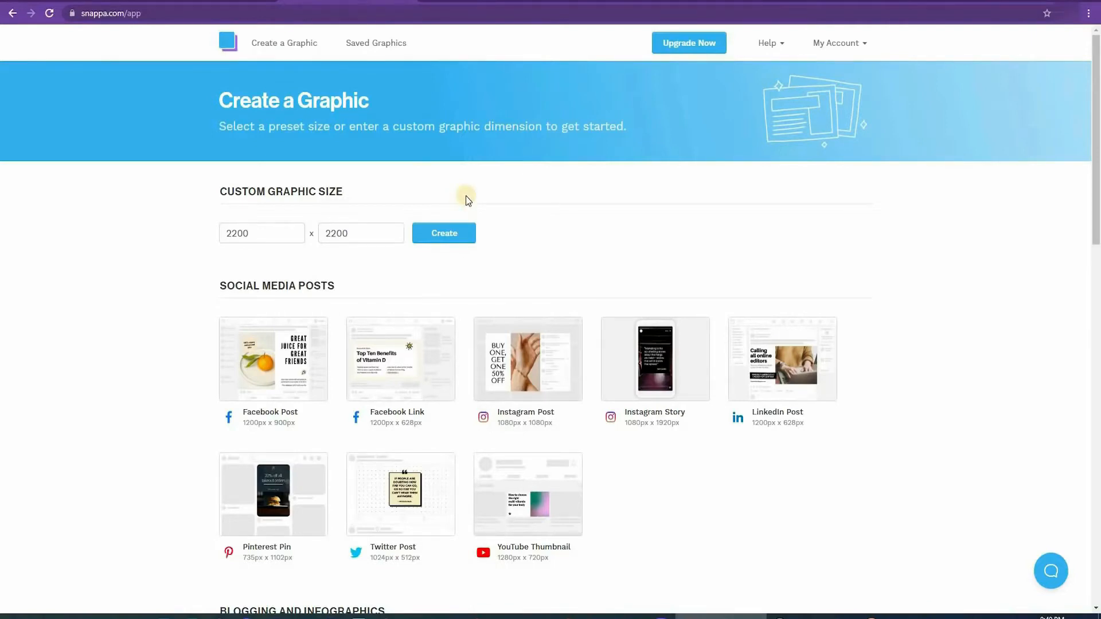
pyautogui.doubleClick(301, 233)
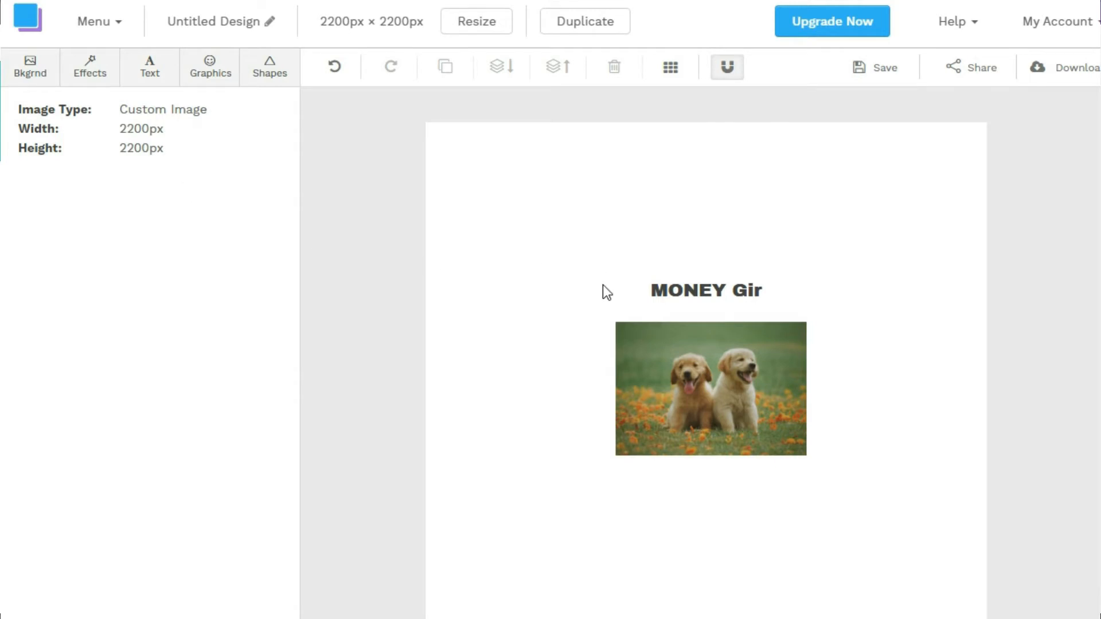
# Shift the "MONEY Gir" heading slightly to the right and down above the puppy photo.
pyautogui.click(697, 395)
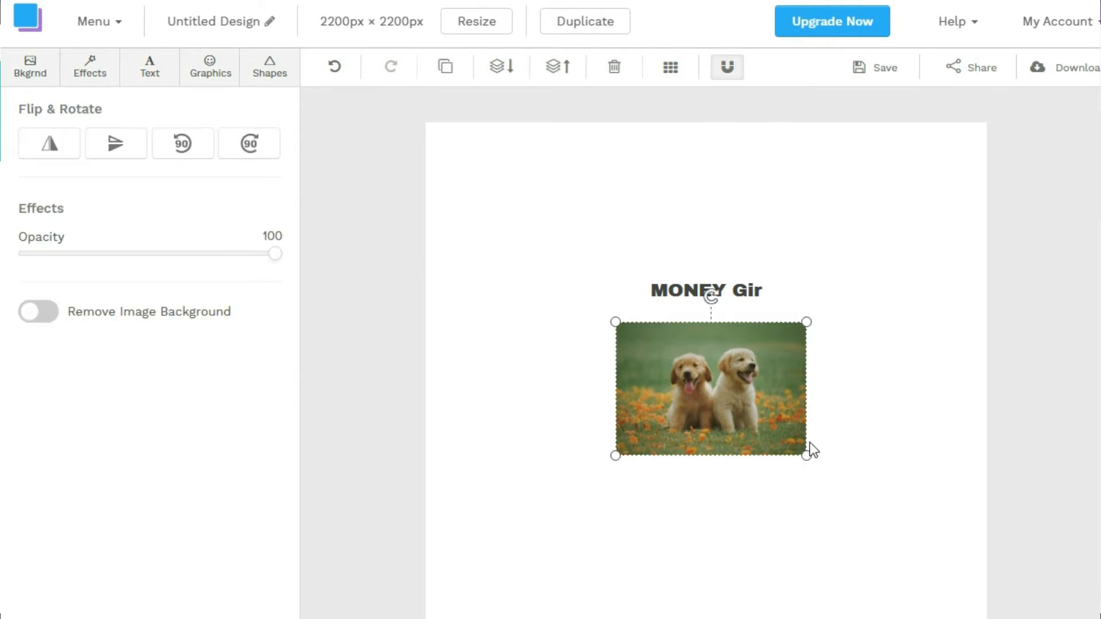
pyautogui.click(109, 81)
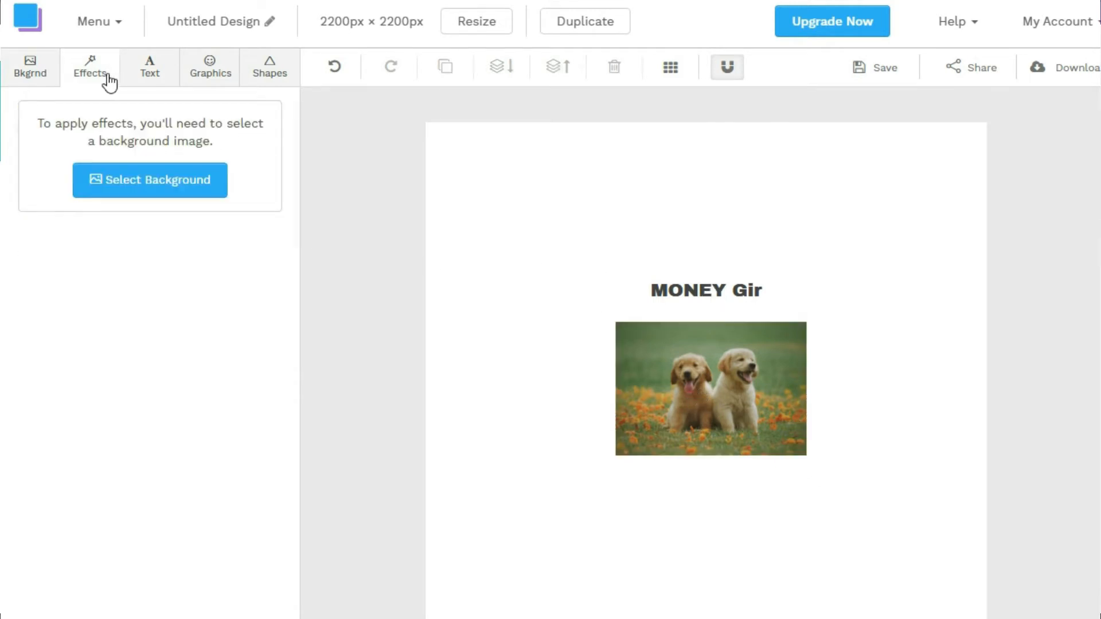
pyautogui.click(149, 74)
pyautogui.click(700, 281)
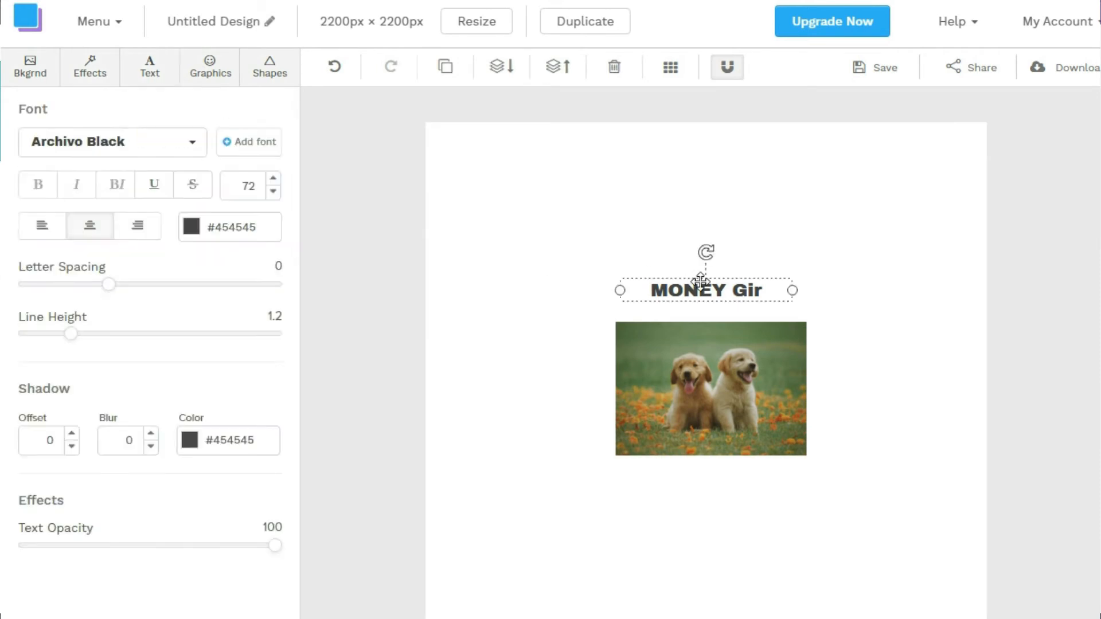
pyautogui.moveTo(713, 290); pyautogui.dragTo(728, 298)
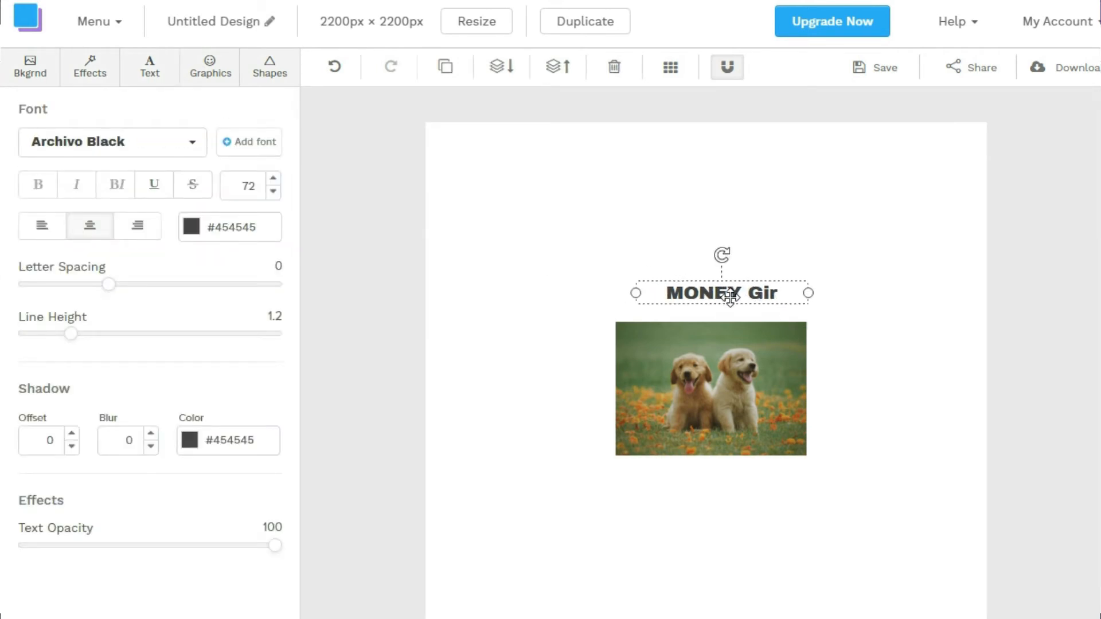
pyautogui.click(720, 391)
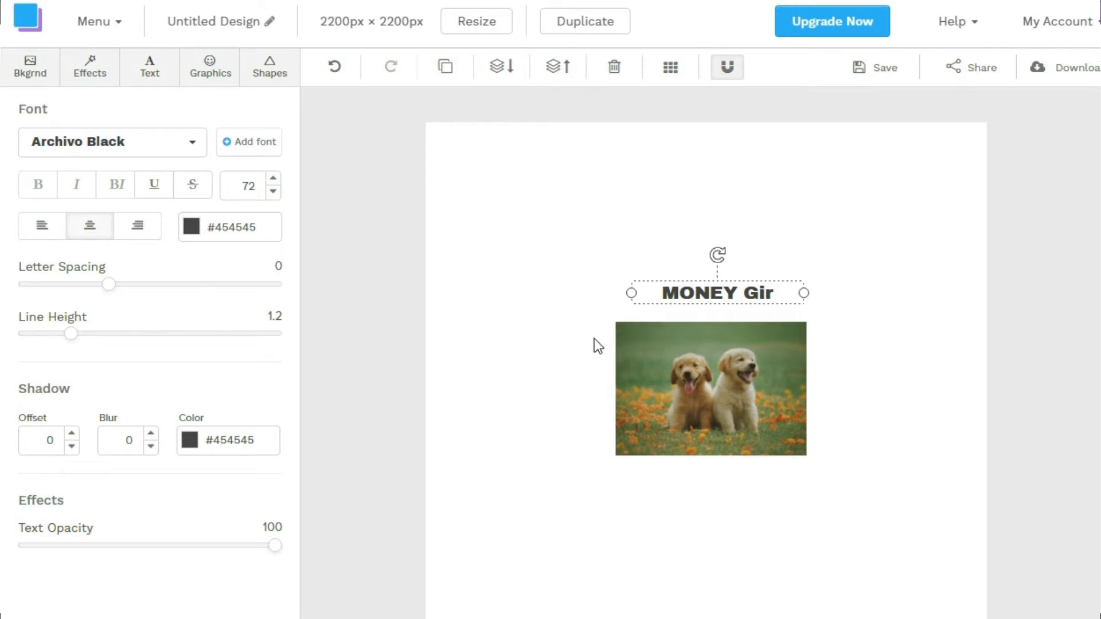
pyautogui.click(725, 398)
pyautogui.click(731, 292)
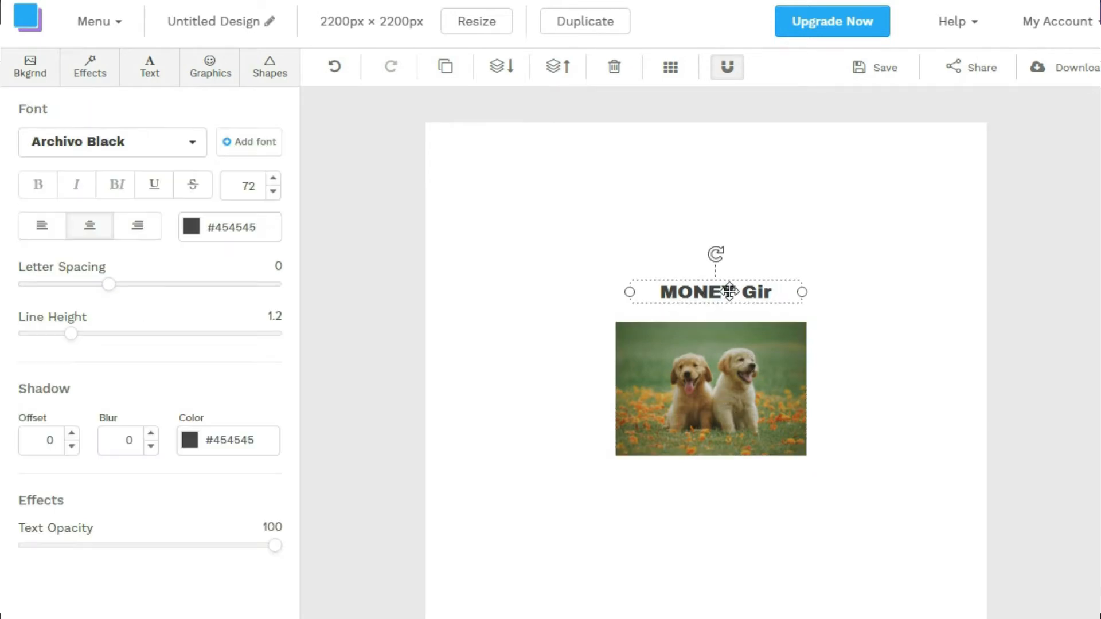
# Look over the background and effects options, and search the graphics photos for "heroes".
pyautogui.click(712, 417)
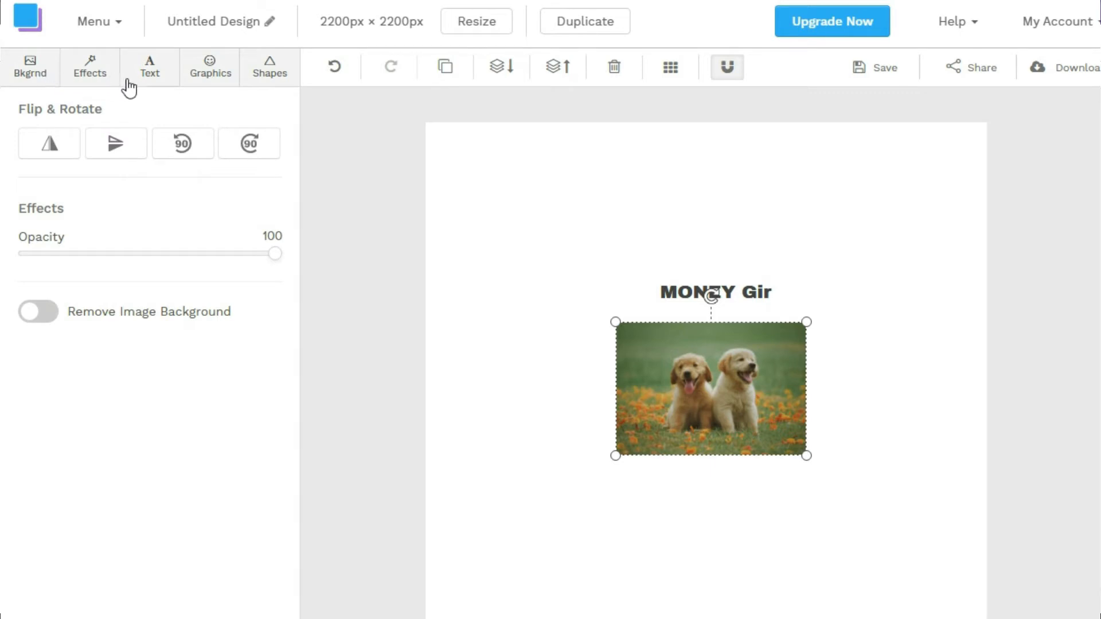
pyautogui.click(22, 63)
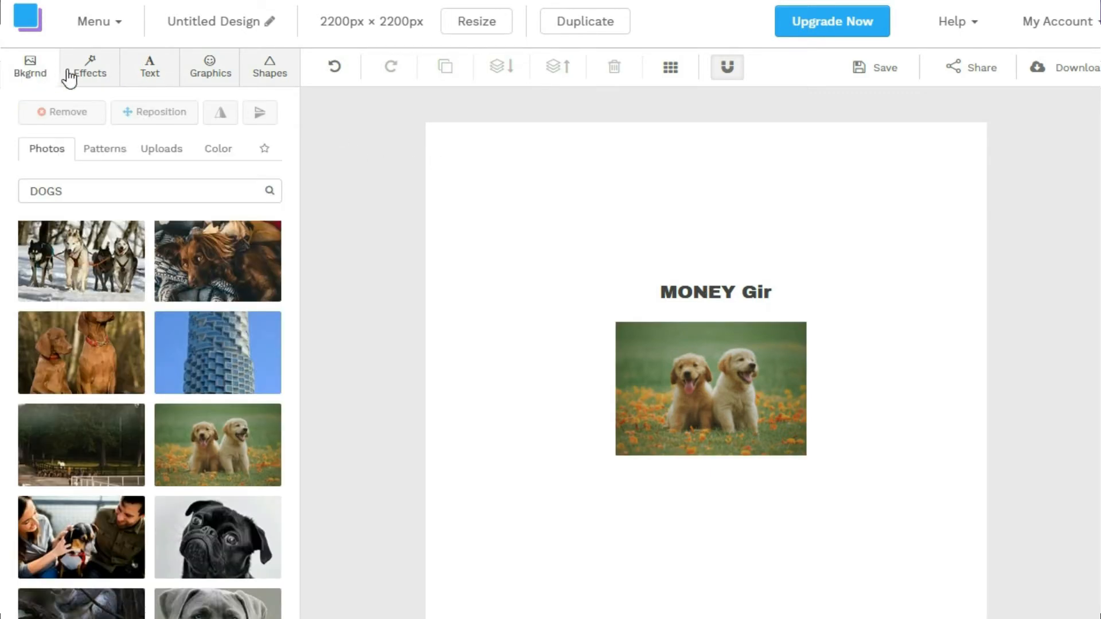
pyautogui.click(86, 75)
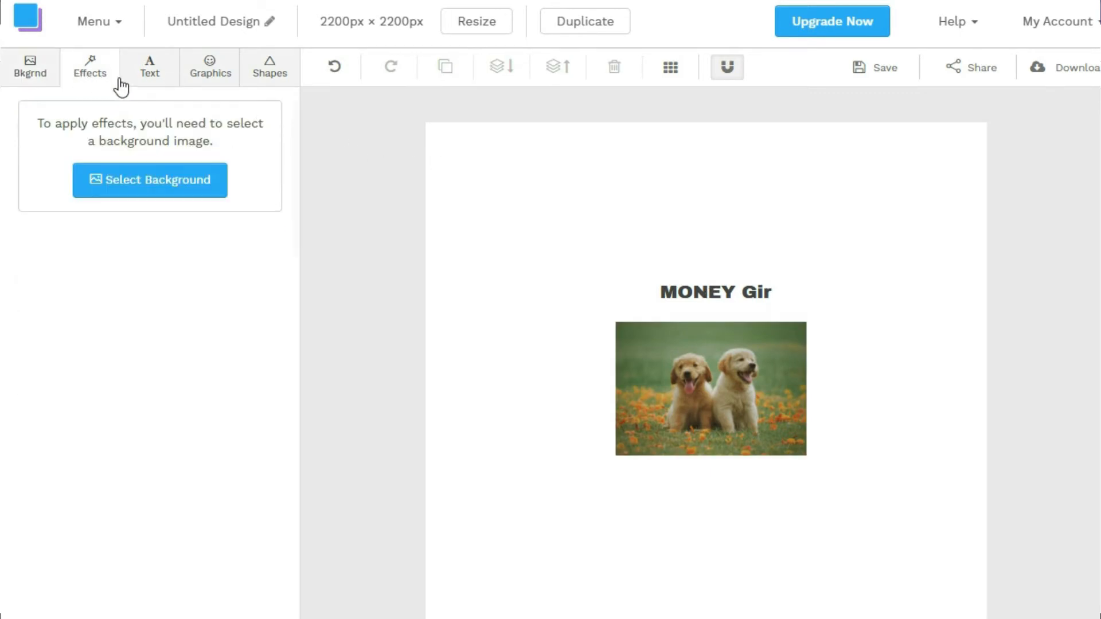
pyautogui.click(213, 69)
pyautogui.moveTo(110, 160); pyautogui.dragTo(7, 167)
pyautogui.press('BackSpace')
pyautogui.write('h')
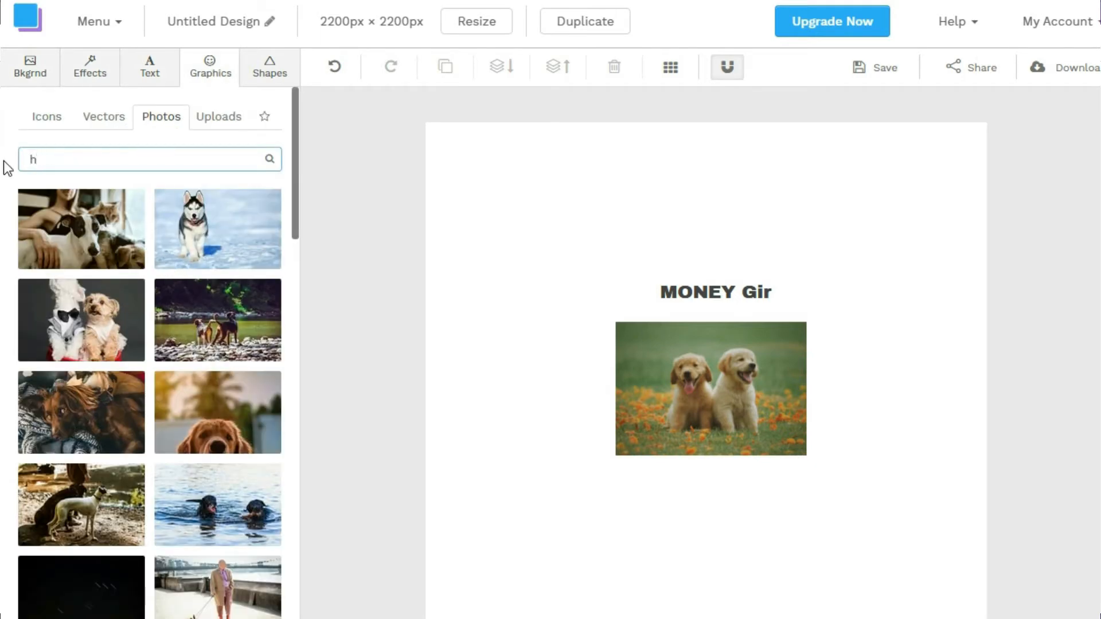
pyautogui.write('eroes')
pyautogui.press('Return')
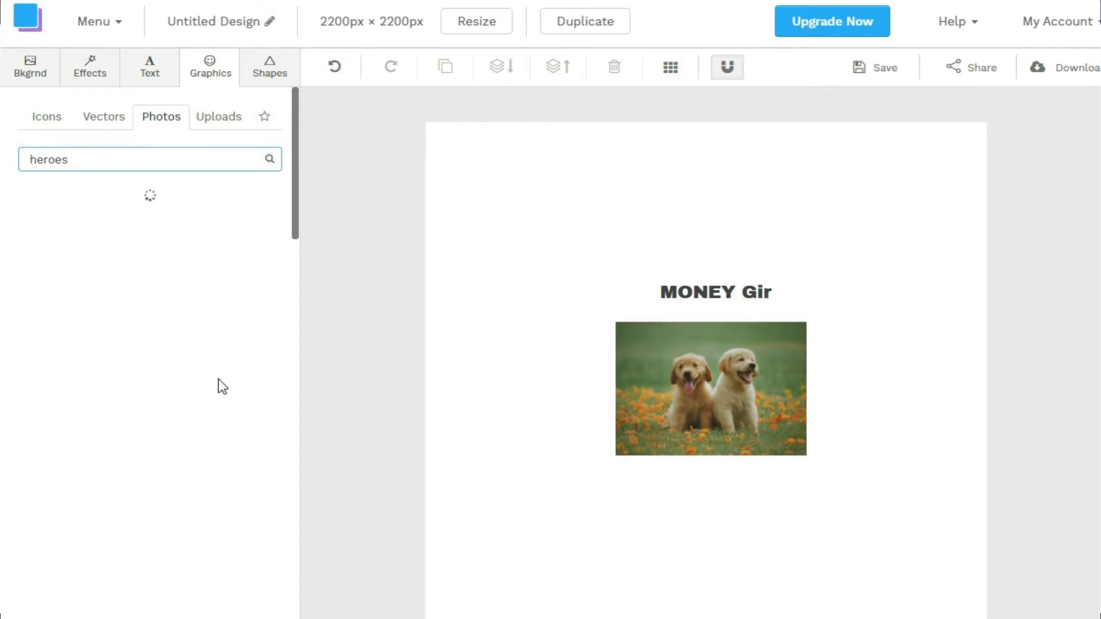
# Enlarge the puppy photo slightly and move it a little to the left beneath the heading.
pyautogui.click(724, 361)
pyautogui.moveTo(806, 455)
pyautogui.mouseDown()
pyautogui.moveTo(784, 437)
pyautogui.moveTo(818, 459)
pyautogui.mouseUp()
pyautogui.moveTo(749, 425); pyautogui.dragTo(732, 428)
# Narrow the "MONEY Gir" text box, center it just above the puppy photo, and save the design.
pyautogui.click(724, 278)
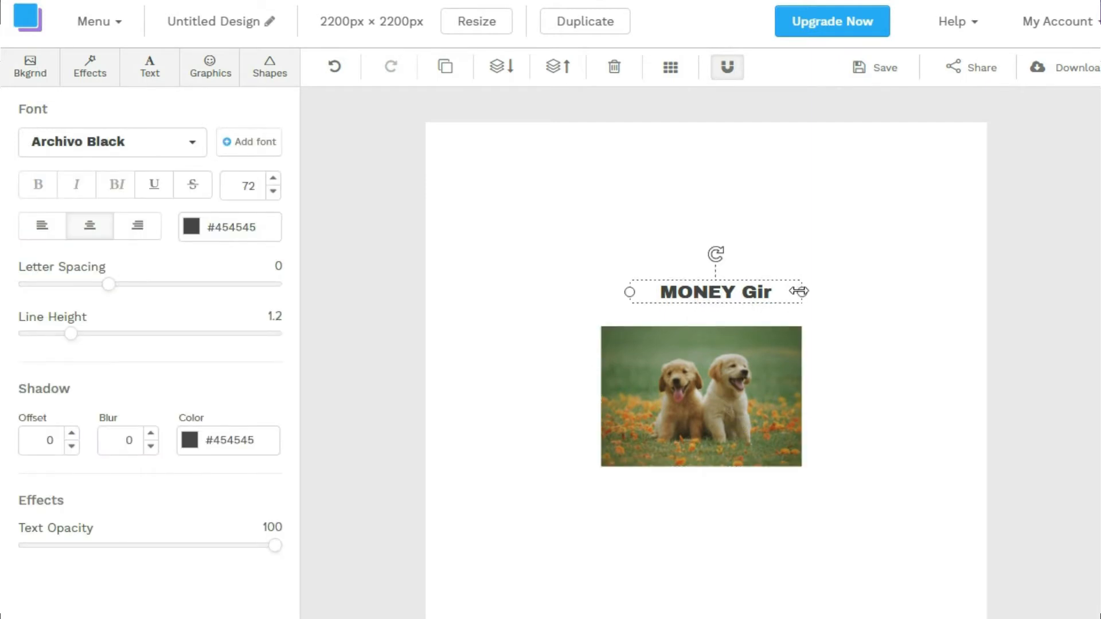
pyautogui.moveTo(798, 292); pyautogui.dragTo(721, 299)
pyautogui.doubleClick(720, 298)
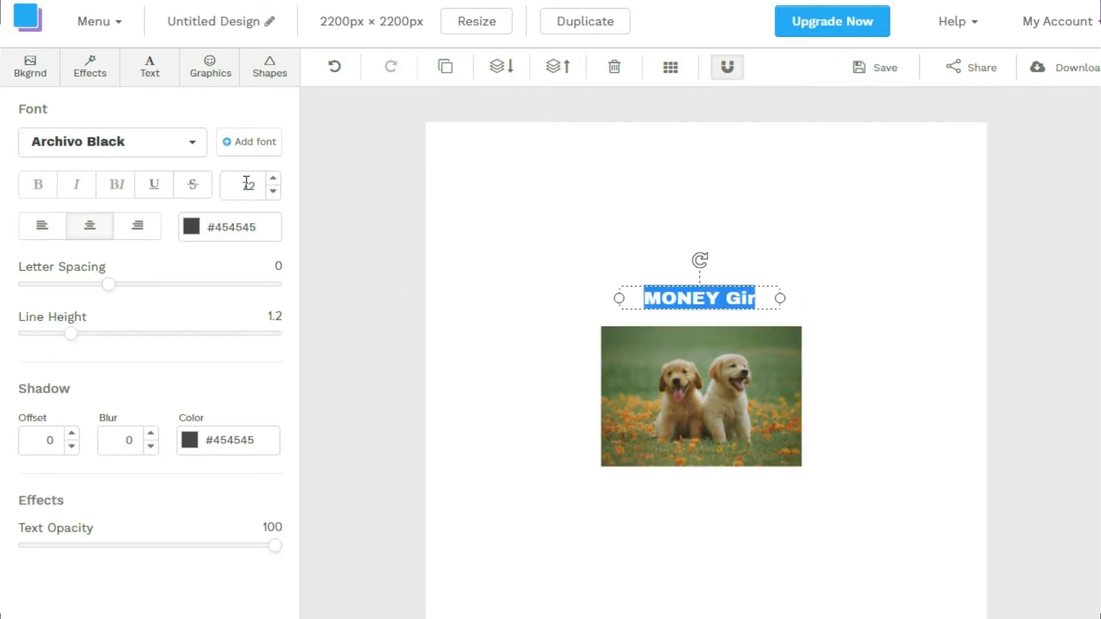
pyautogui.click(160, 71)
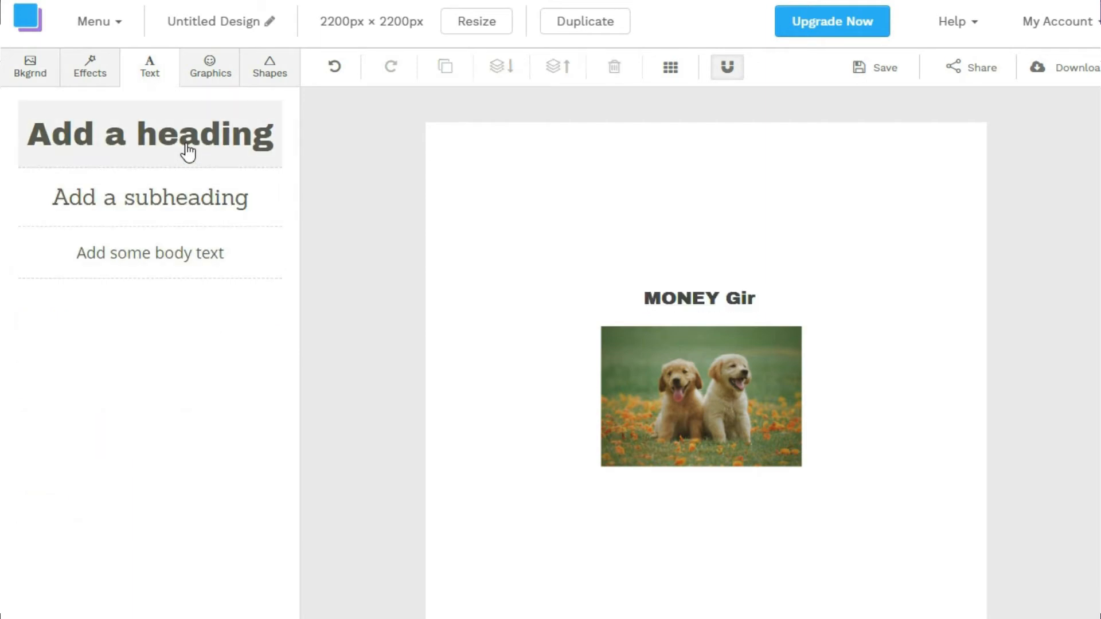
pyautogui.click(713, 298)
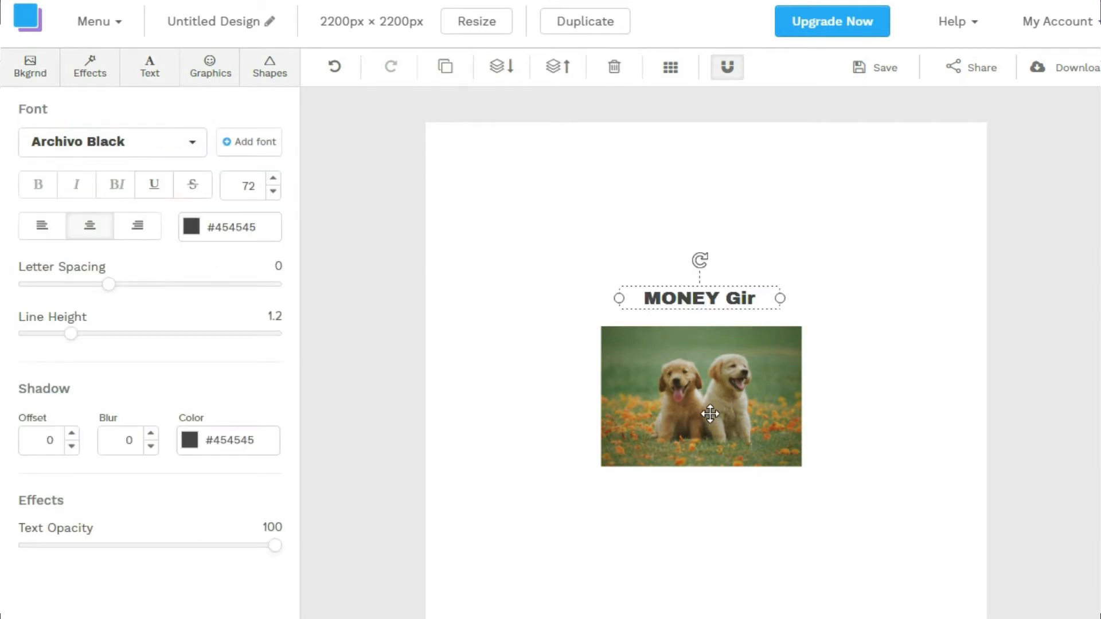
pyautogui.moveTo(707, 291); pyautogui.dragTo(708, 289)
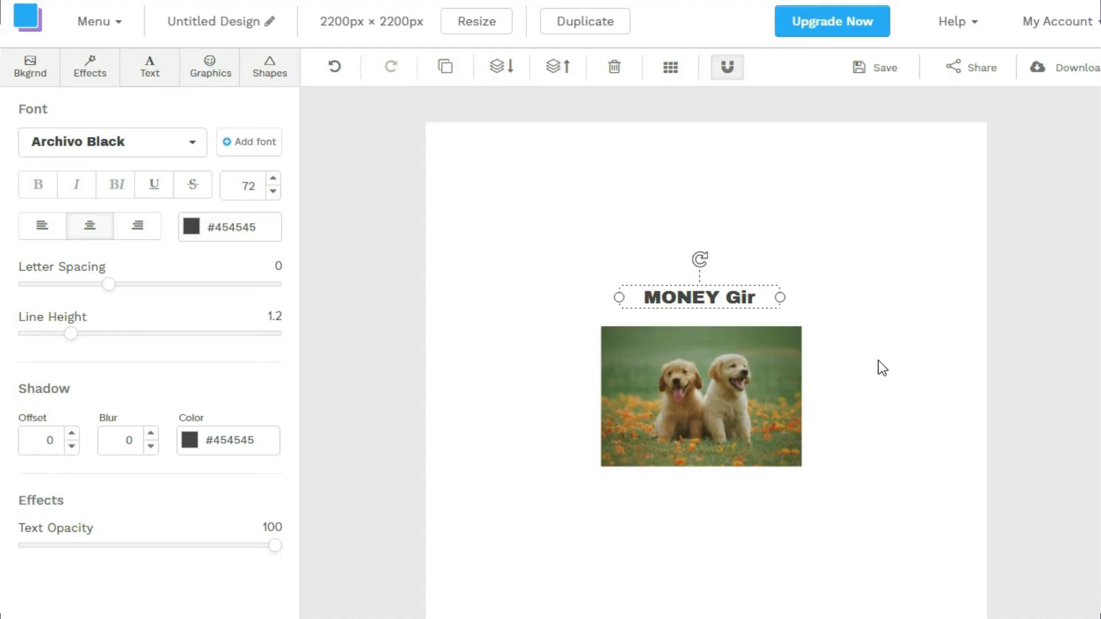
pyautogui.click(881, 68)
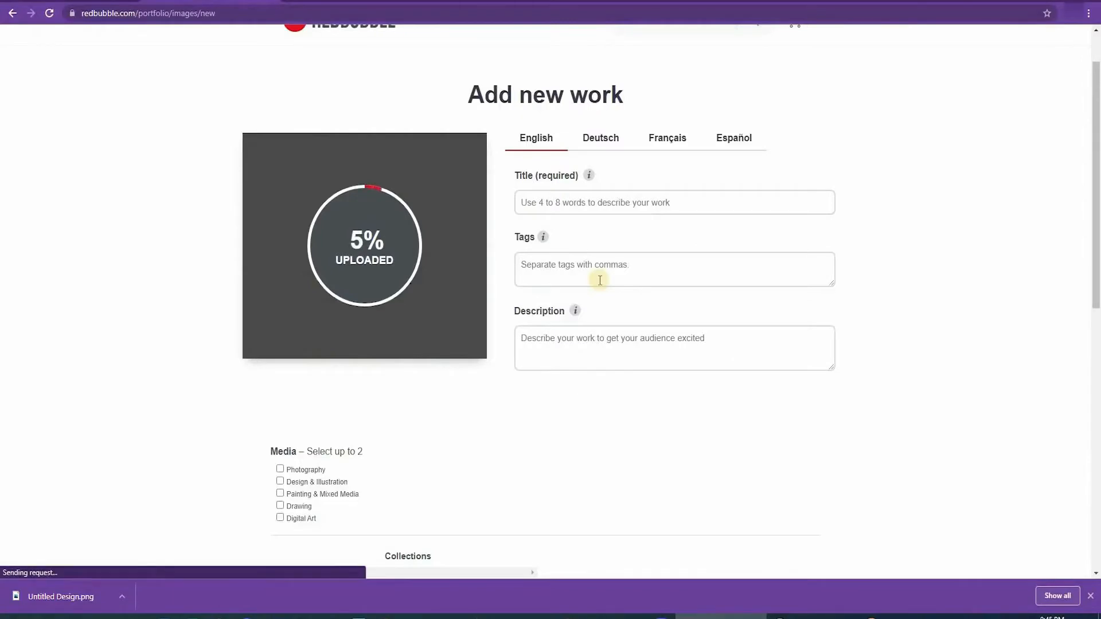
# Give the uploaded work the title "Cute Dogs" and the tags "Dogs, Cute Dogs", and begin its description.
pyautogui.scroll(1, 554, 488)
pyautogui.moveTo(512, 235); pyautogui.dragTo(581, 244)
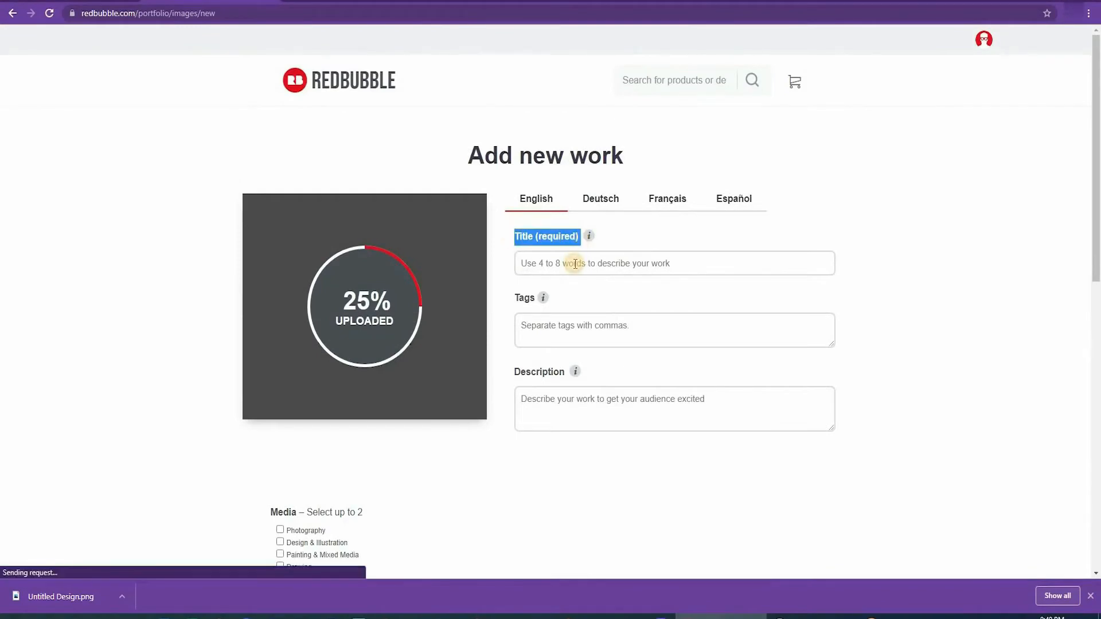
pyautogui.click(575, 264)
pyautogui.write('Cute Dogs')
pyautogui.click(571, 326)
pyautogui.write('Dp')
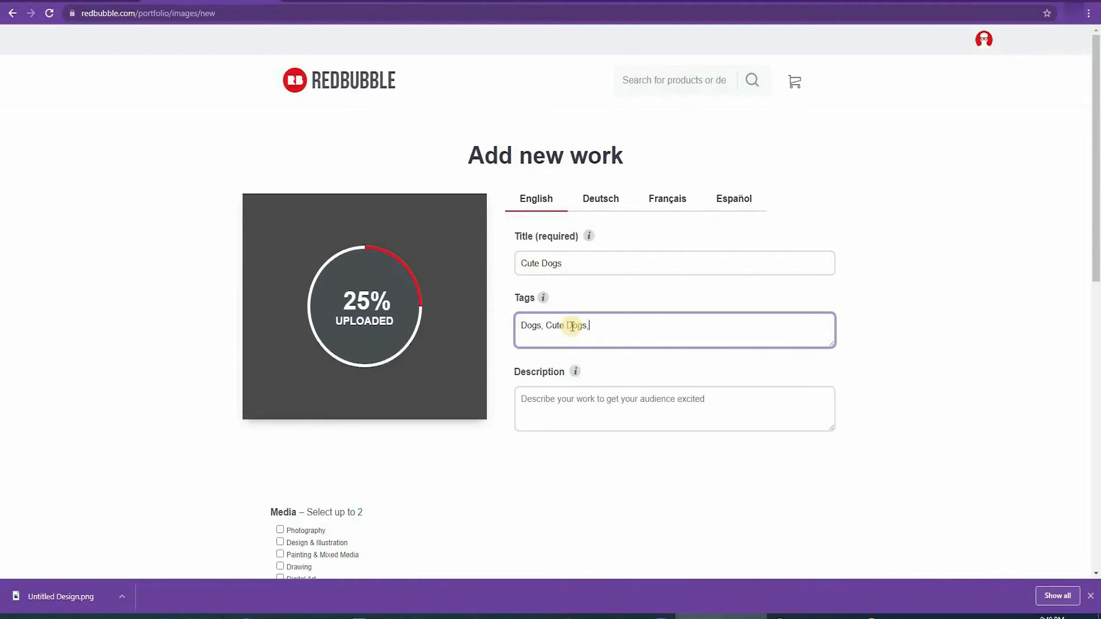
pyautogui.click(589, 399)
pyautogui.write('Do')
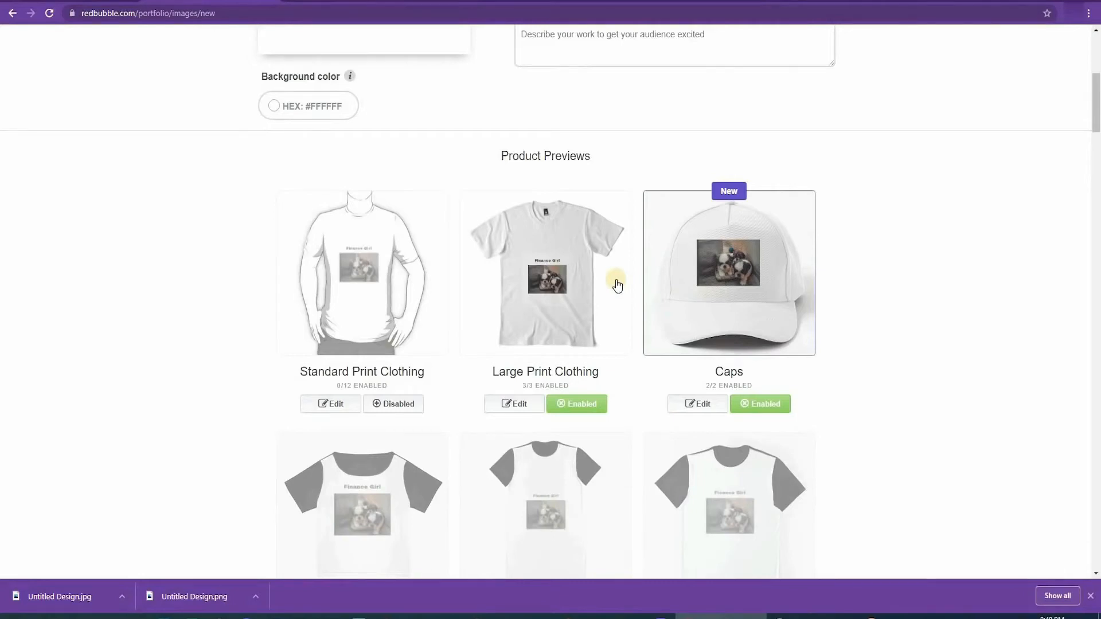
# Look through the product previews for the uploaded work, checking which product types are enabled or disabled.
pyautogui.scroll(-1, 413, 309)
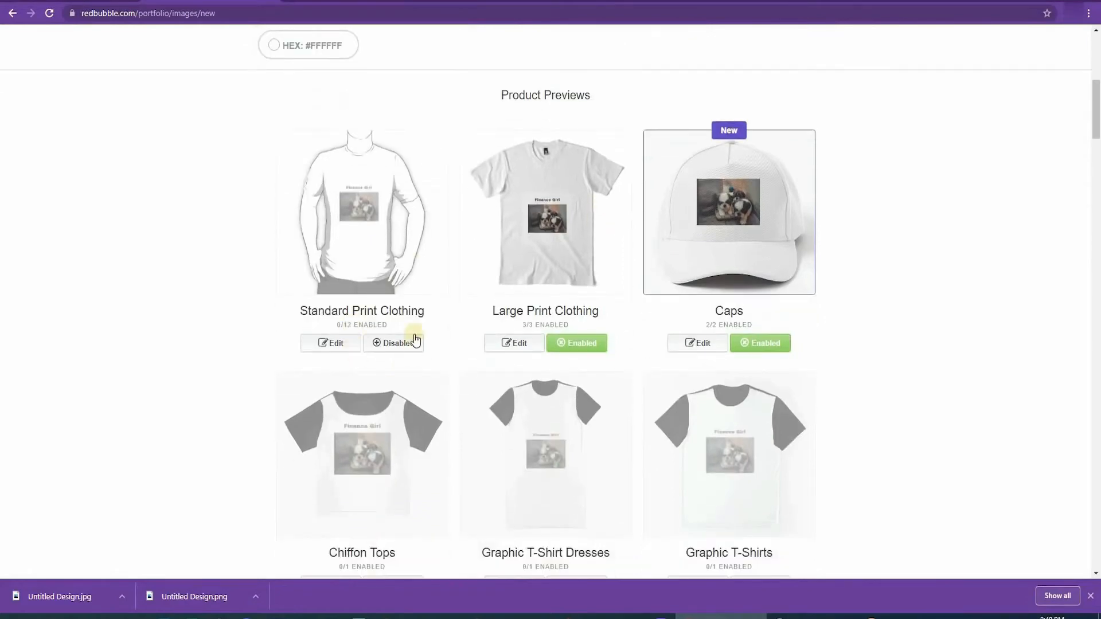
pyautogui.scroll(-11, 539, 242)
pyautogui.scroll(3, 578, 229)
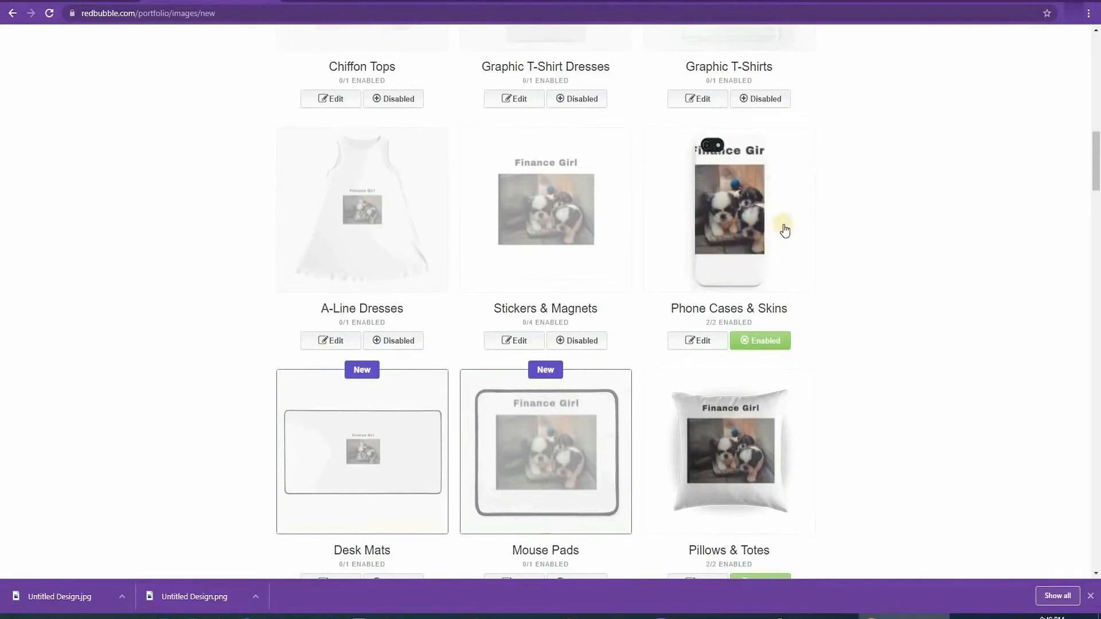
pyautogui.scroll(2, 491, 277)
pyautogui.scroll(-12, 525, 290)
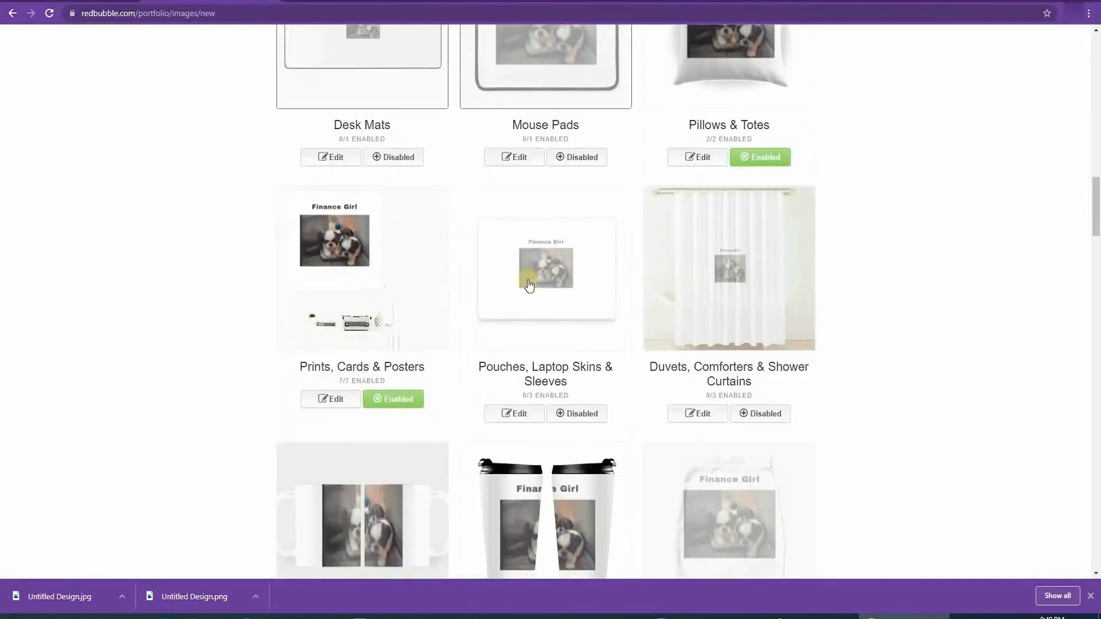
pyautogui.scroll(-10, 592, 285)
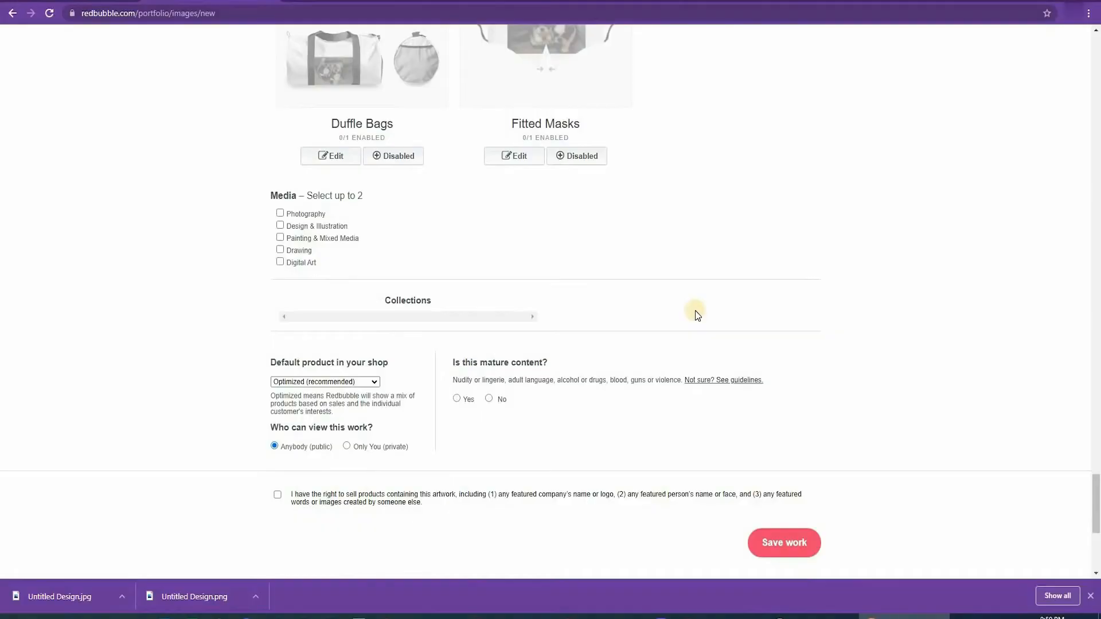
pyautogui.scroll(5, 695, 313)
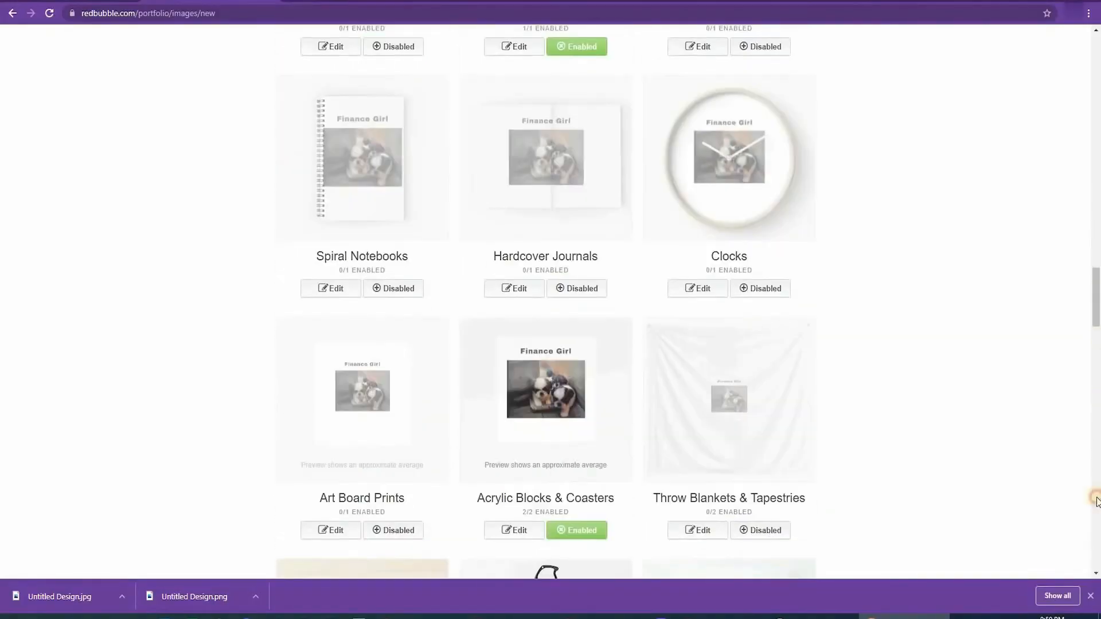
# Set the work's media to Design & Illustration and Digital Art, and keep the default shop product as Optimized (recommended).
pyautogui.moveTo(1095, 498); pyautogui.dragTo(1095, 544)
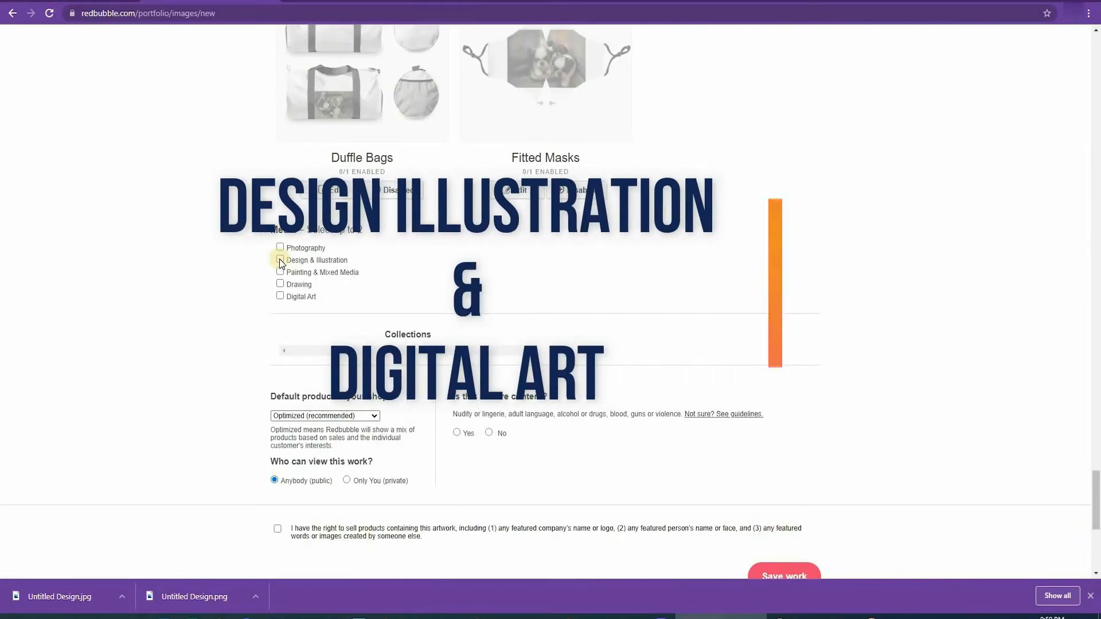
pyautogui.click(279, 261)
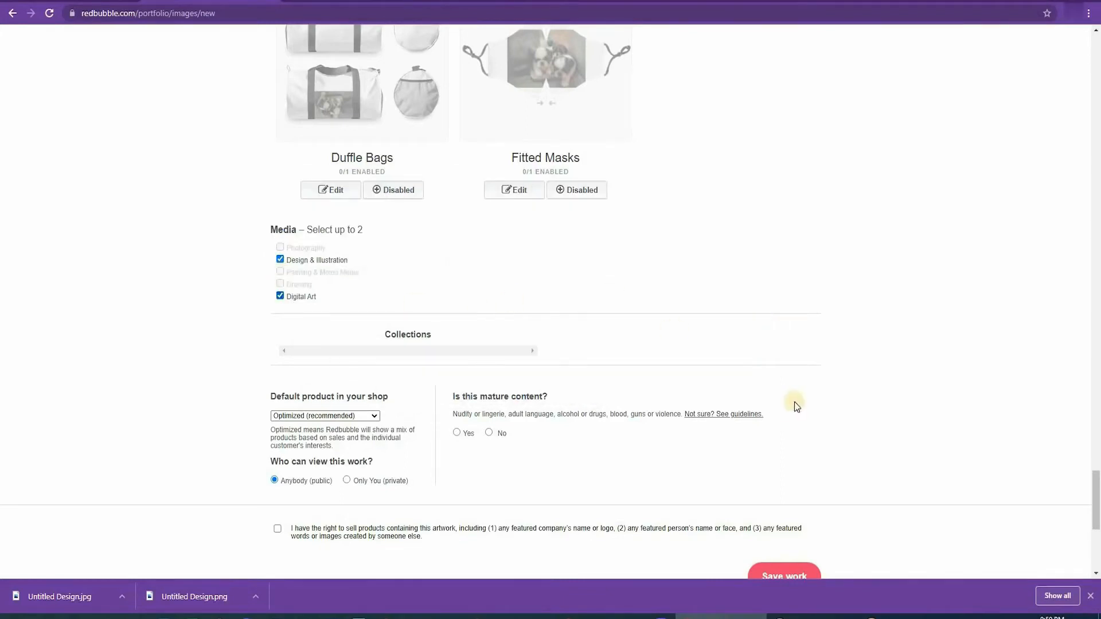
pyautogui.scroll(-2, 408, 337)
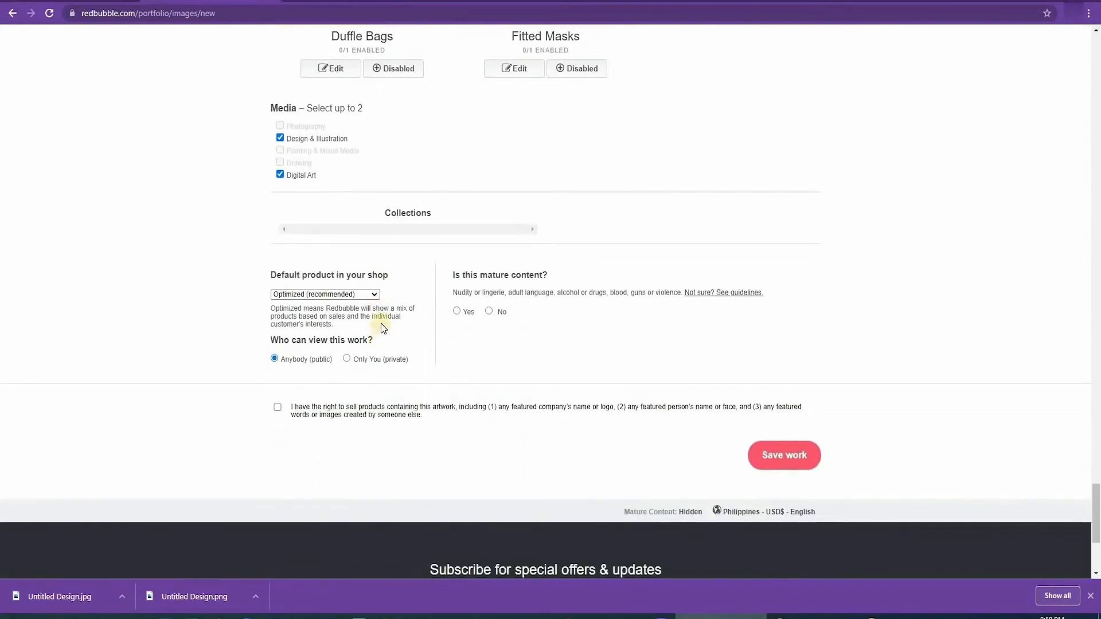
pyautogui.click(376, 294)
pyautogui.click(376, 294)
pyautogui.click(376, 294)
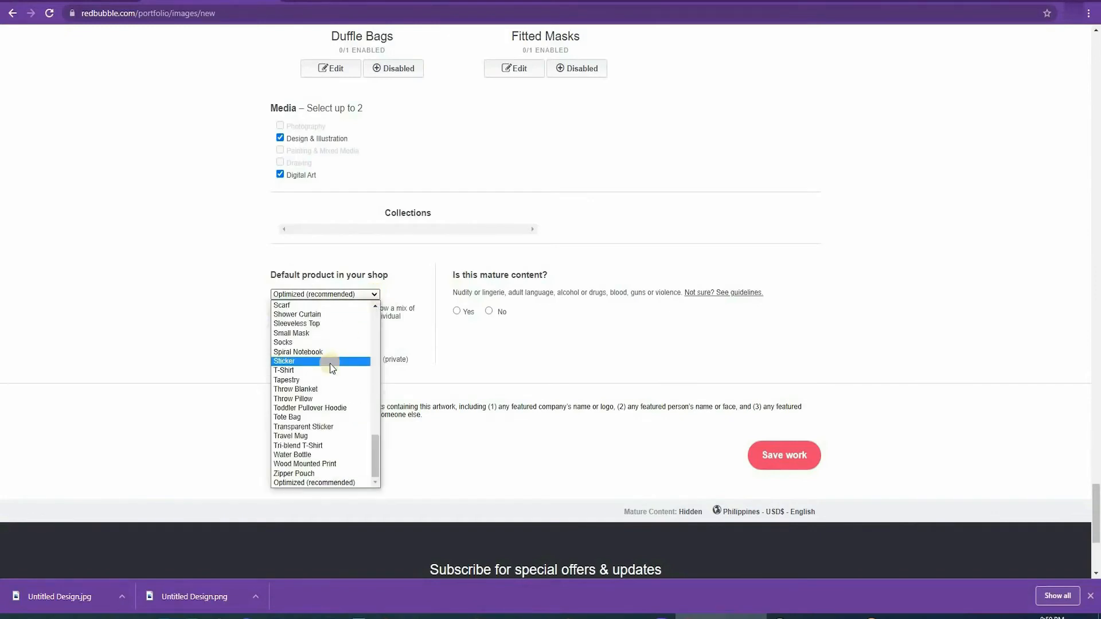
pyautogui.click(311, 483)
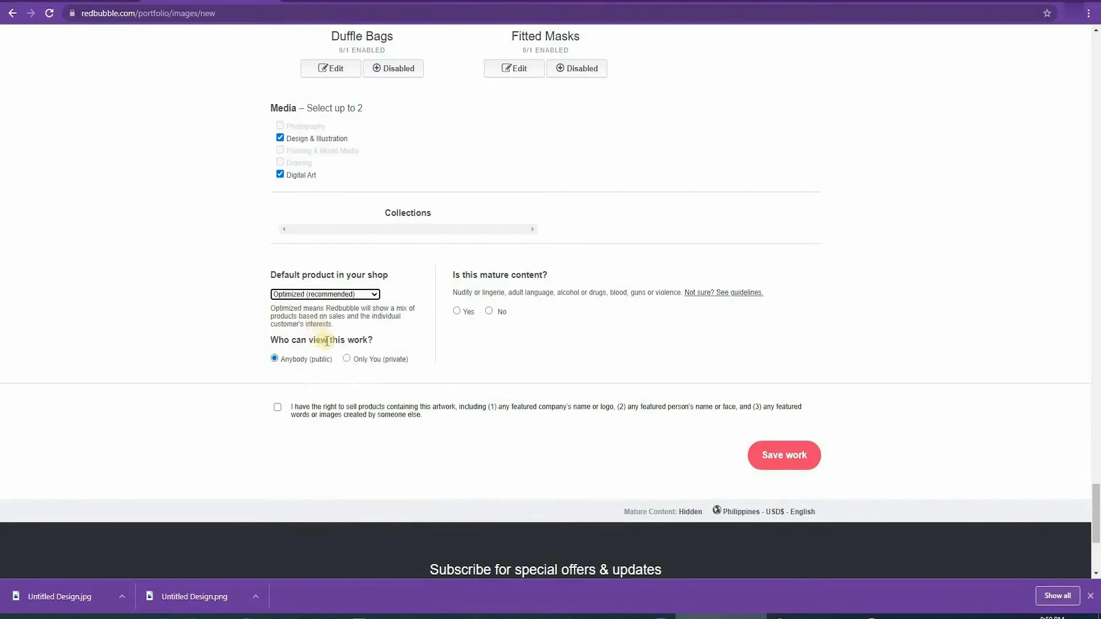
pyautogui.moveTo(277, 362); pyautogui.dragTo(545, 344)
pyautogui.click(545, 345)
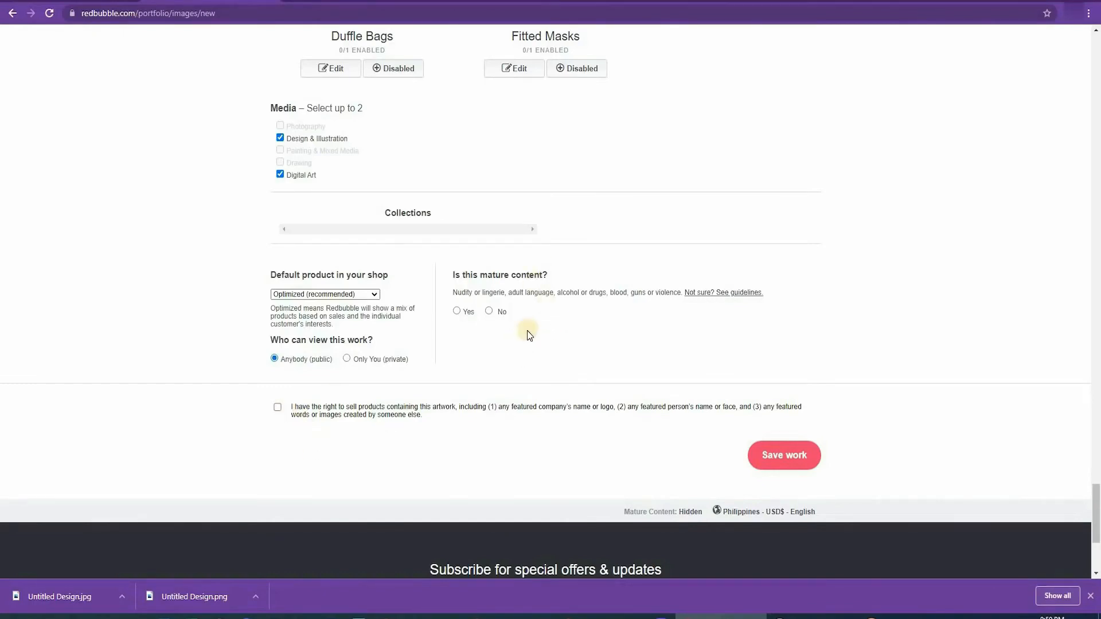
# Declare that the work has no mature content, confirm the right to sell it, and save the work.
pyautogui.moveTo(454, 275); pyautogui.dragTo(553, 317)
pyautogui.click(489, 310)
pyautogui.click(277, 407)
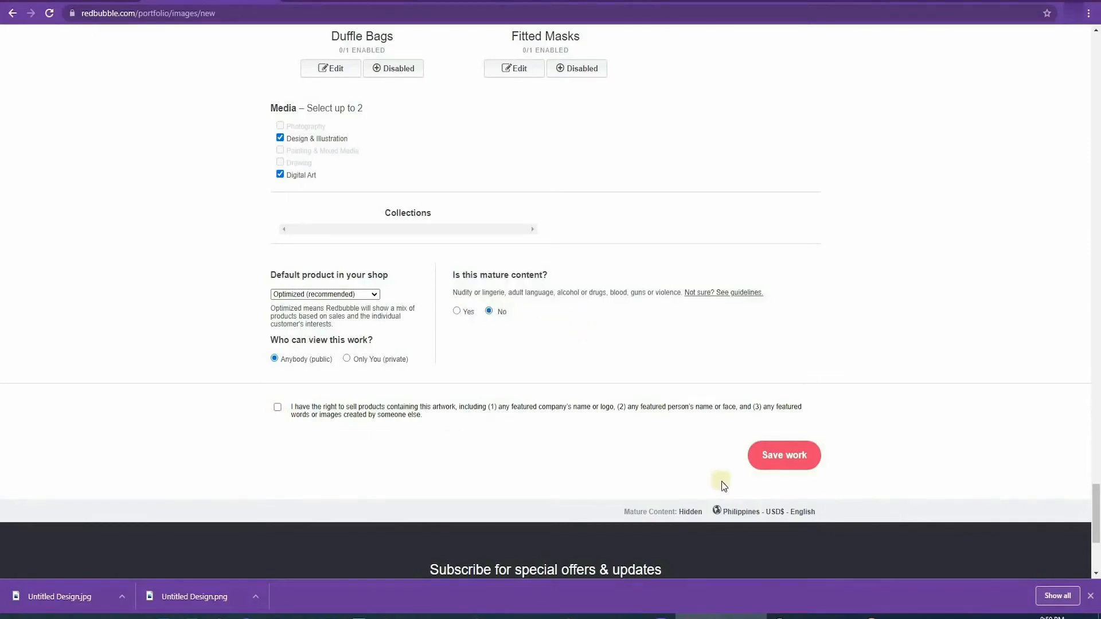
pyautogui.click(795, 456)
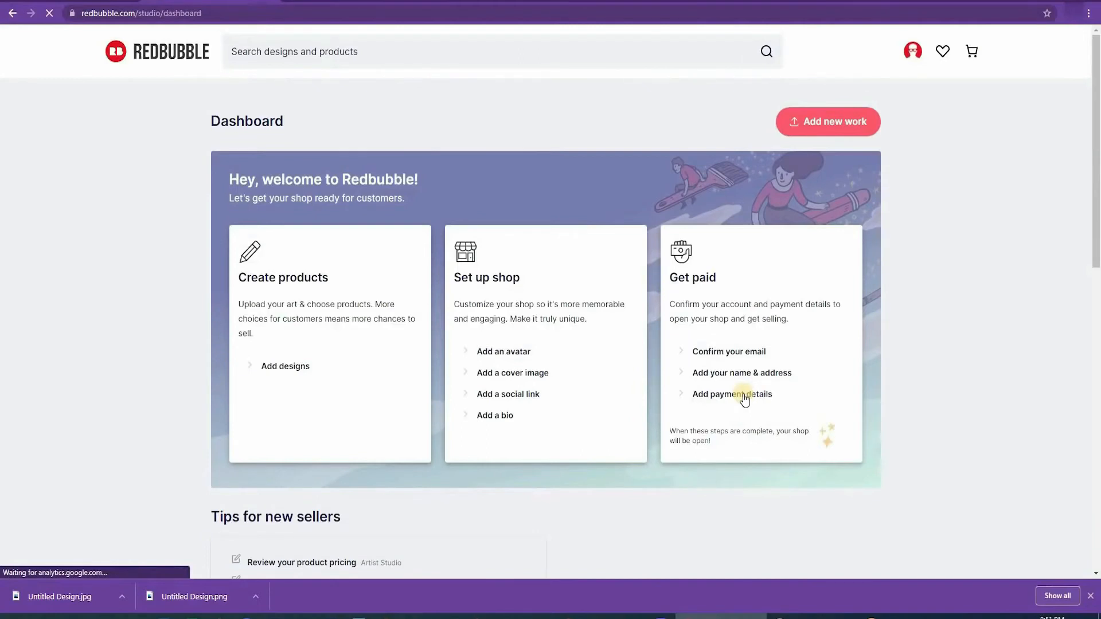
# Open the payment details setup for getting paid from the dashboard.
pyautogui.click(743, 395)
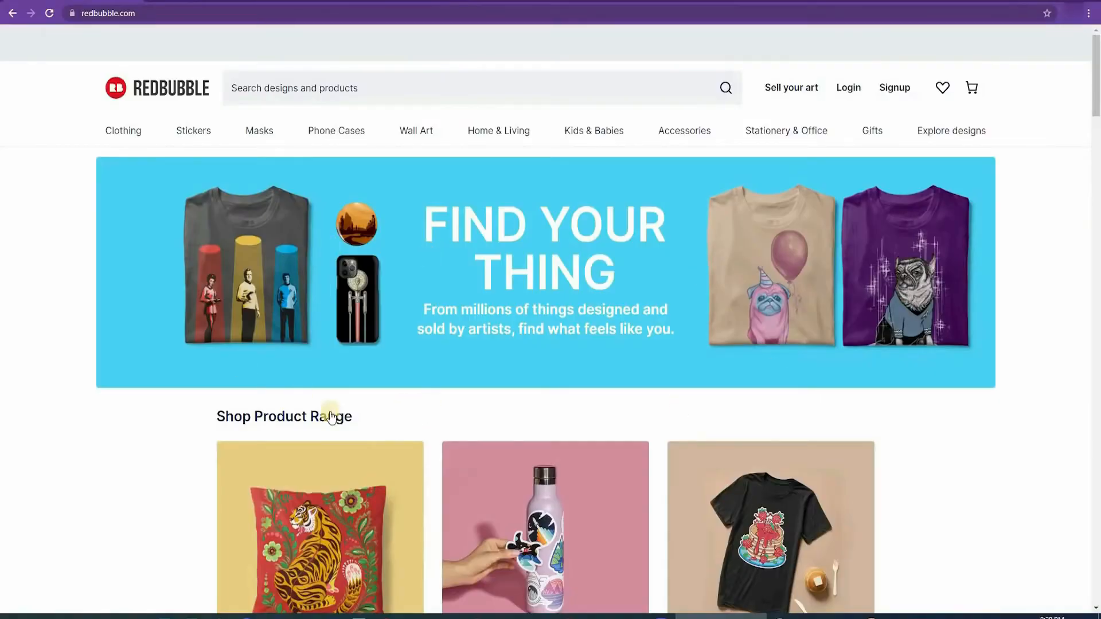
pyautogui.scroll(-1, 331, 417)
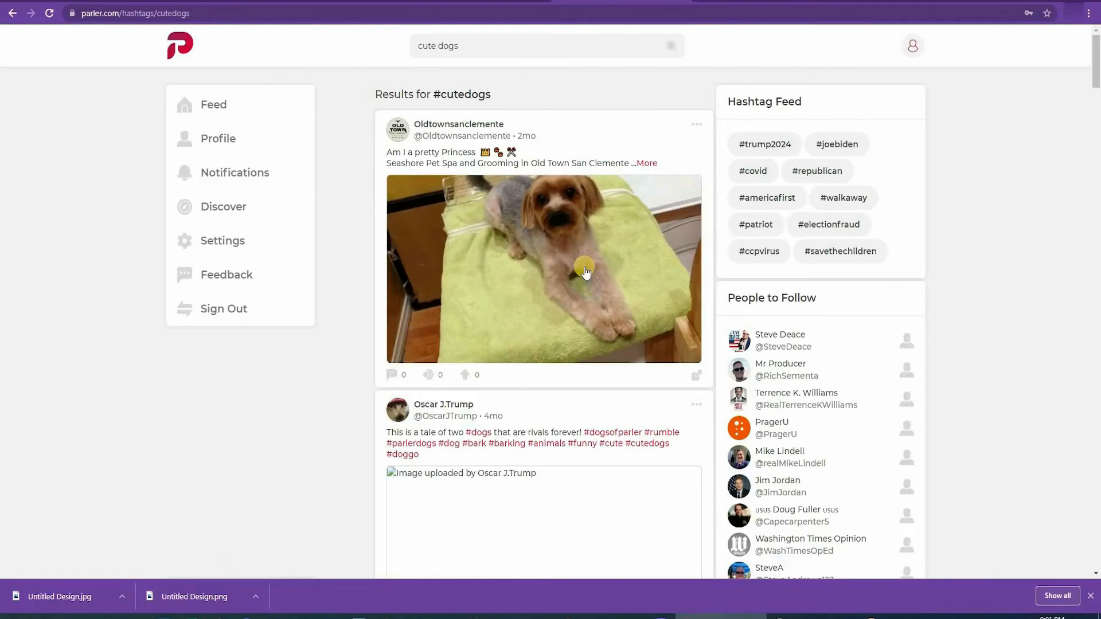
# Switch to Parler and browse the posts under the #cutedogs hashtag.
pyautogui.scroll(-20, 549, 277)
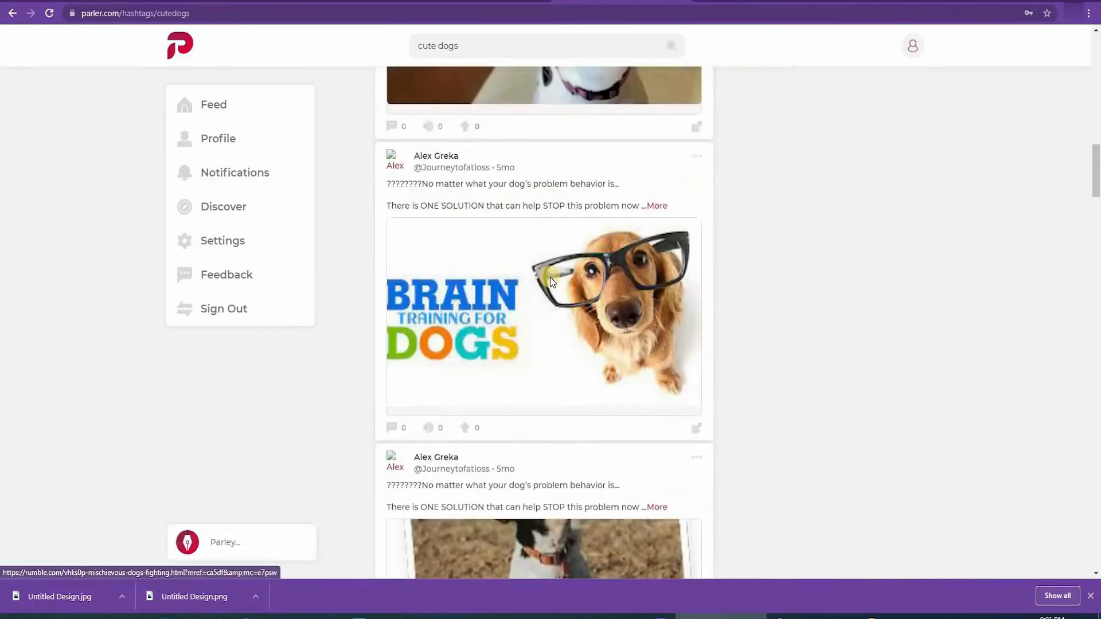
pyautogui.scroll(-20, 550, 276)
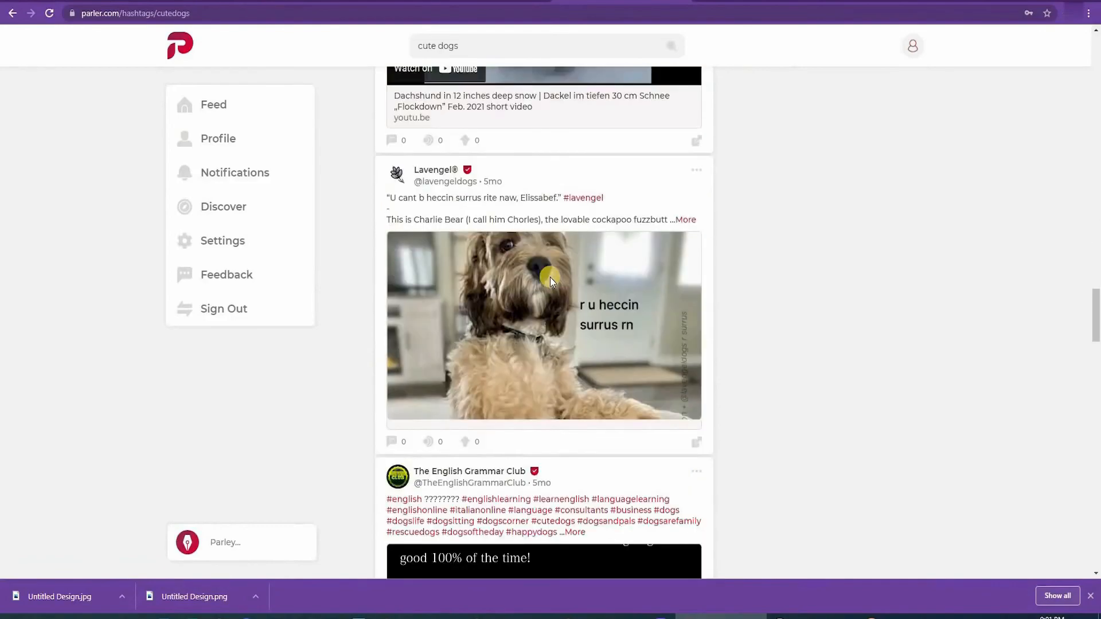
pyautogui.scroll(-20, 550, 277)
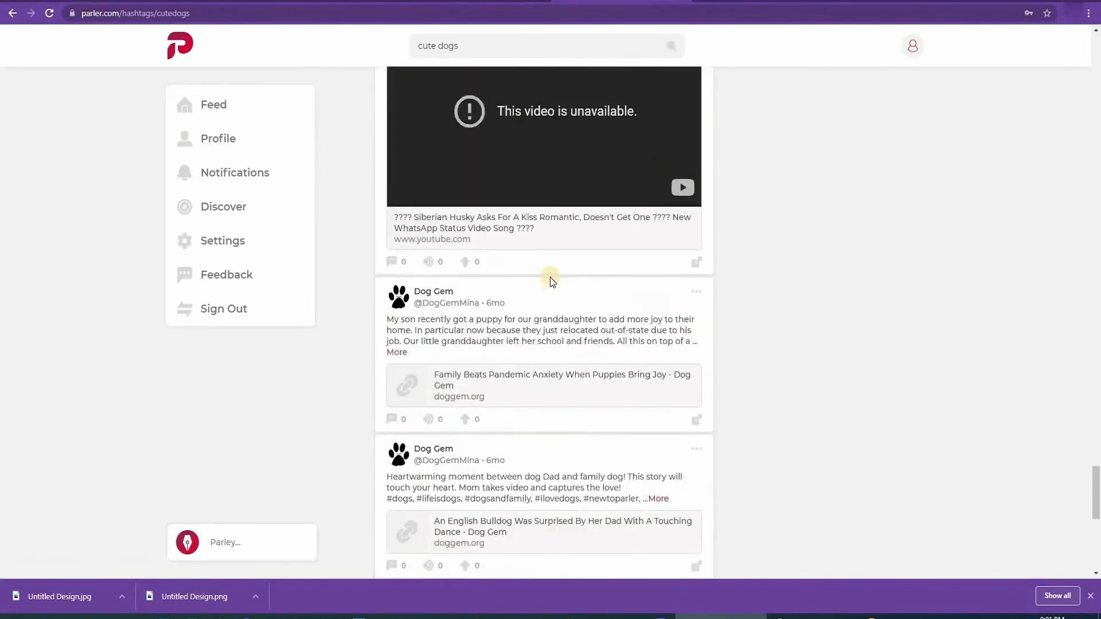
pyautogui.scroll(8, 549, 277)
pyautogui.scroll(20, 549, 277)
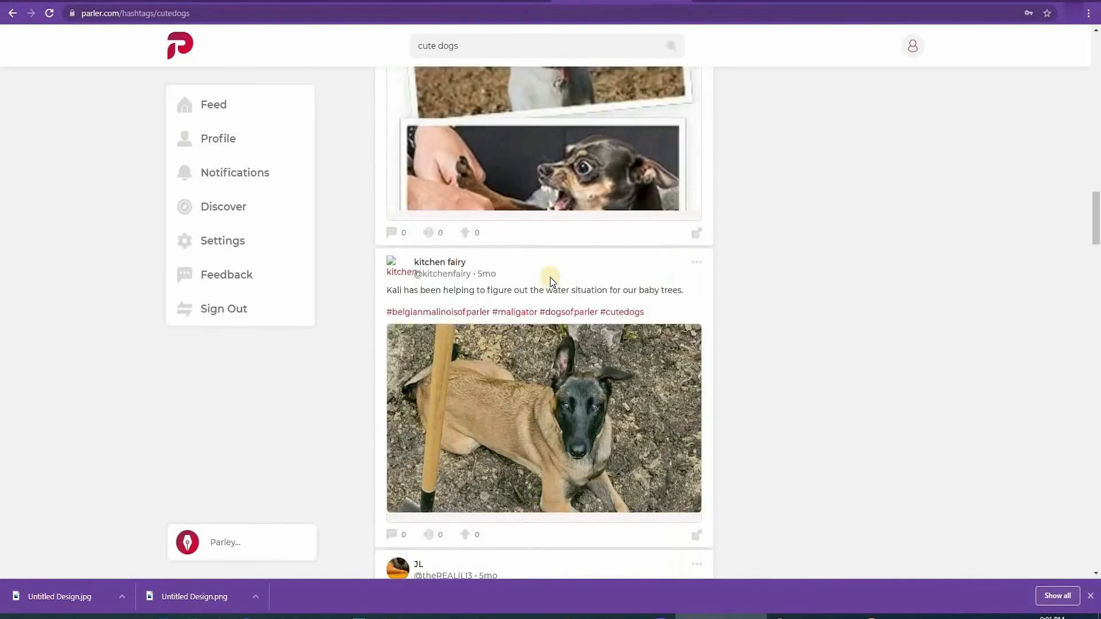
pyautogui.scroll(10, 558, 328)
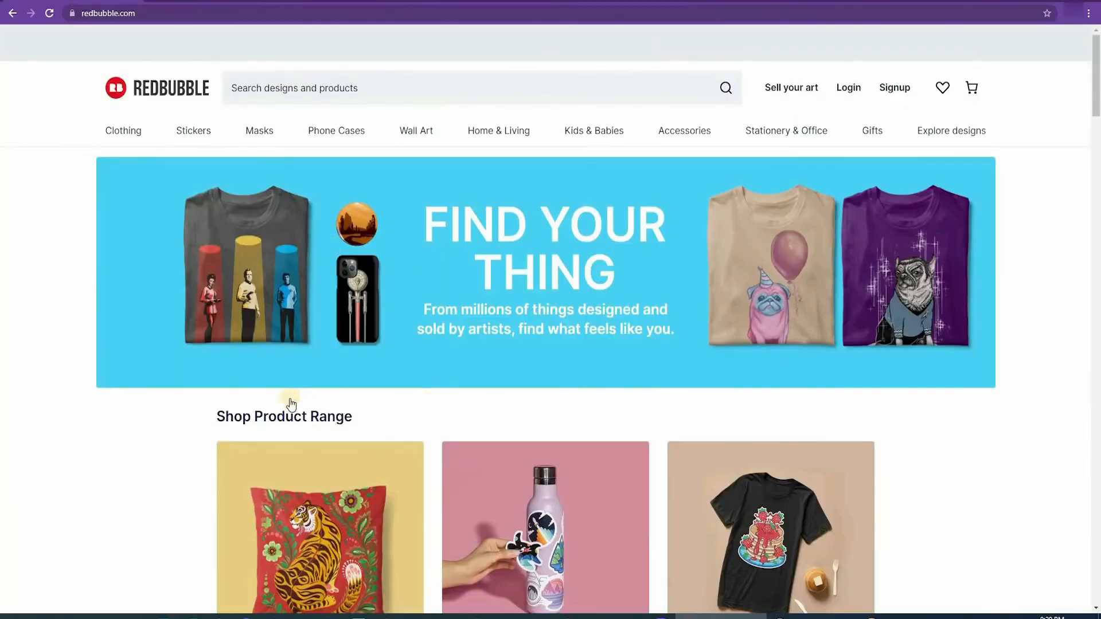
# Switch to the Redbubble home page and look over the shop's product categories down to the featured products.
pyautogui.scroll(-3, 291, 404)
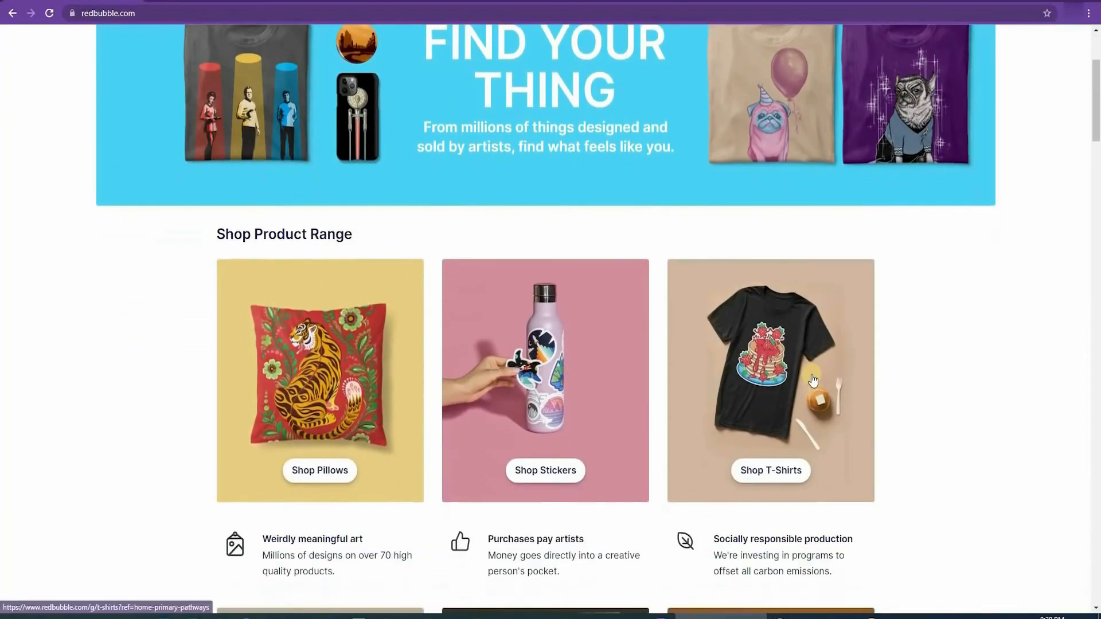
pyautogui.scroll(-1, 226, 366)
pyautogui.scroll(-3, 240, 373)
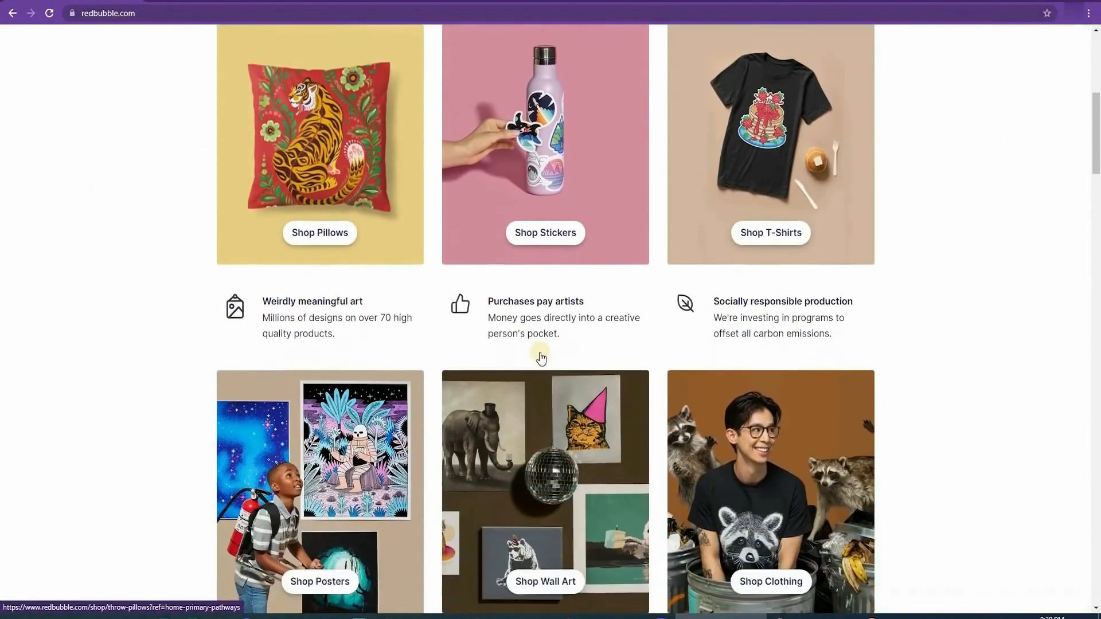
pyautogui.scroll(-2, 541, 358)
pyautogui.scroll(-3, 505, 450)
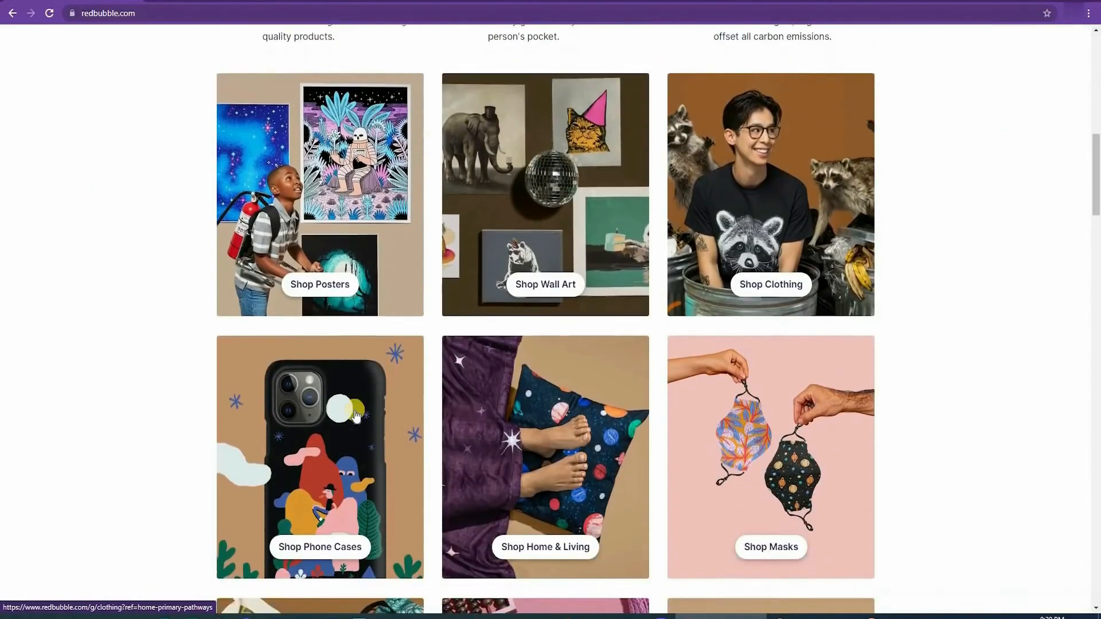
pyautogui.scroll(-4, 355, 415)
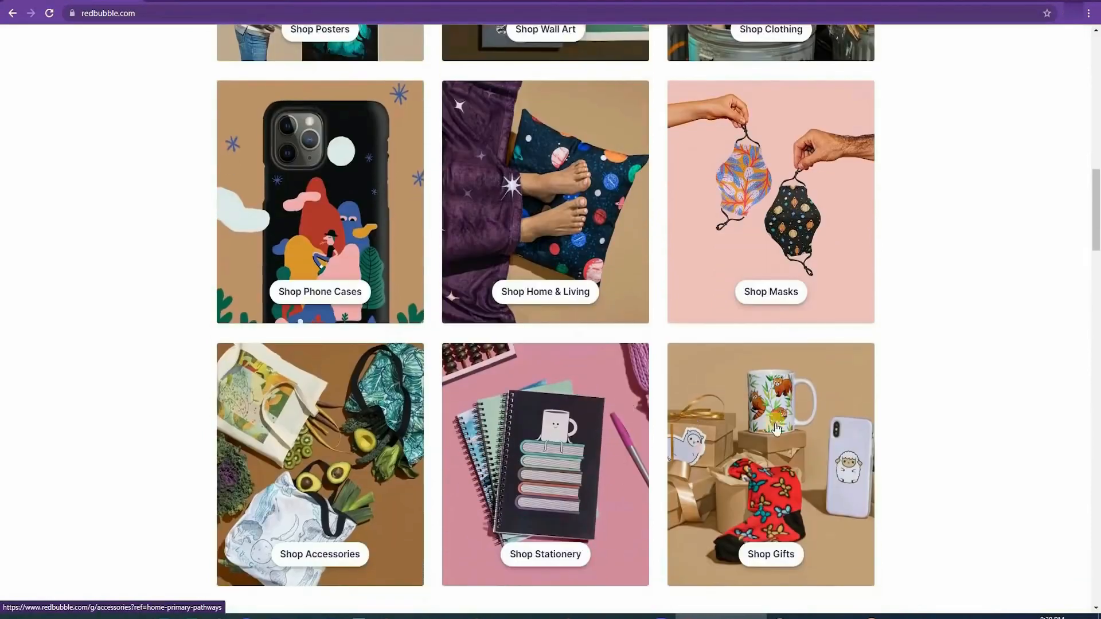
pyautogui.scroll(-3, 802, 427)
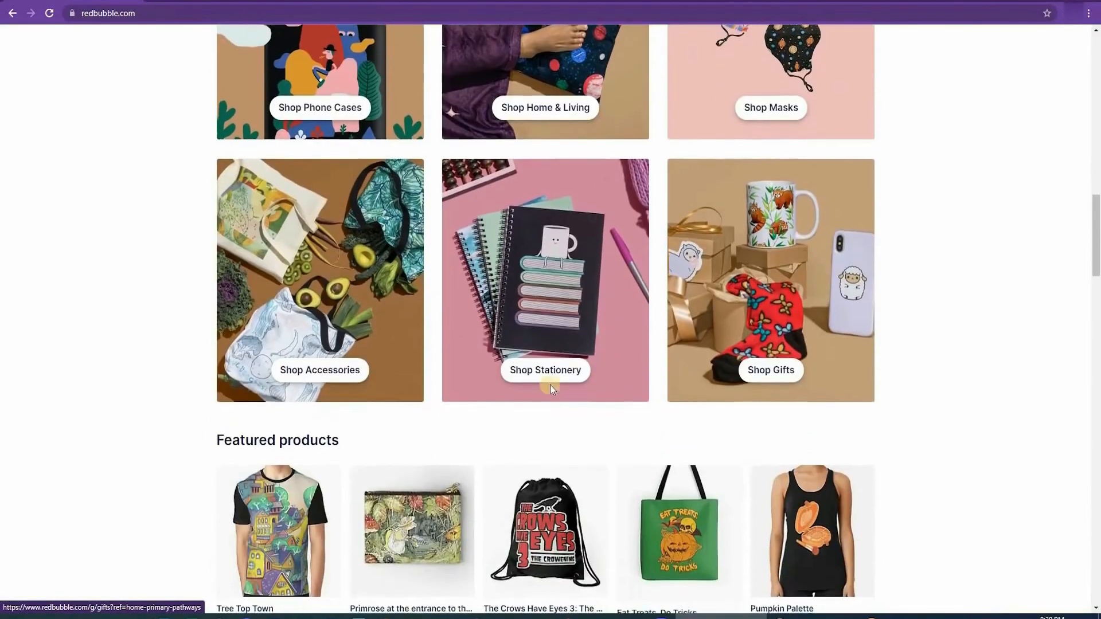